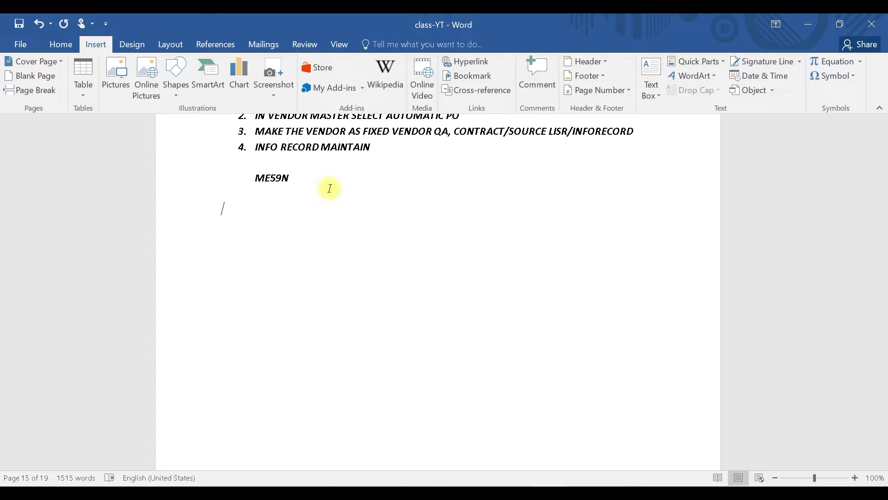
# Add the heading "PRICING PROCEDURE" below the ME59N line and enlarge it to 22 pt
pyautogui.write('PRICING PROC')
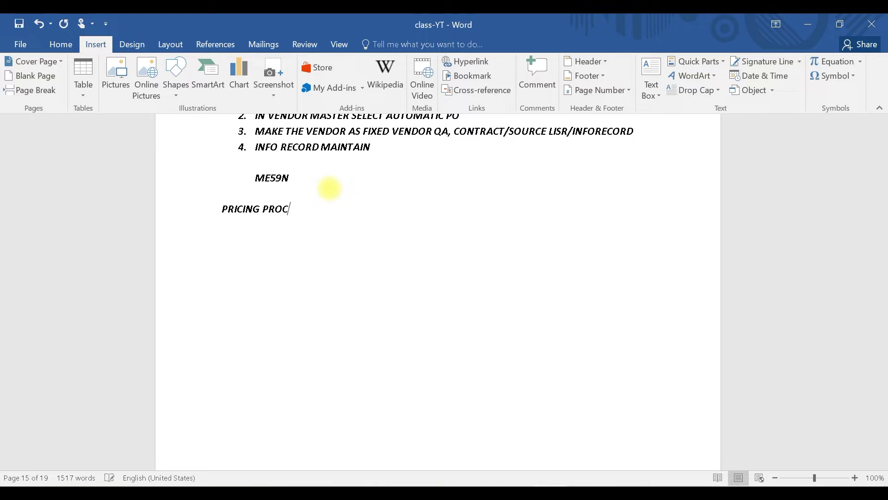
pyautogui.write('EDURE')
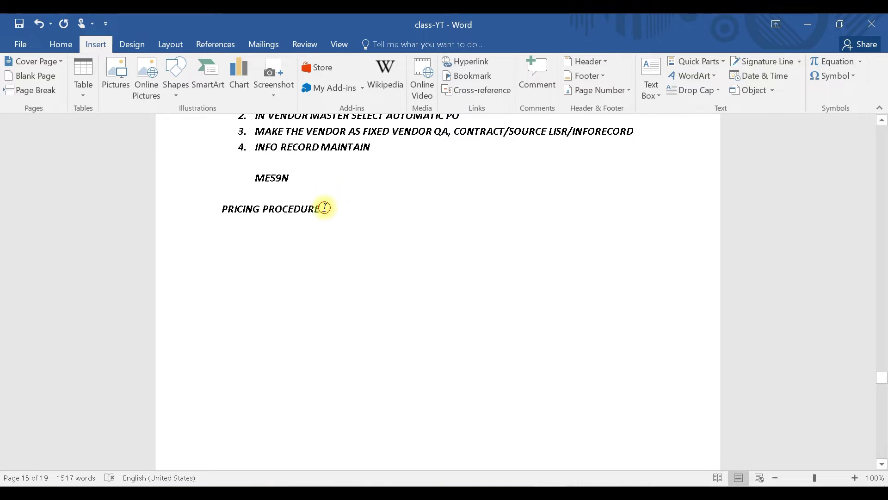
pyautogui.moveTo(323, 208); pyautogui.dragTo(227, 208)
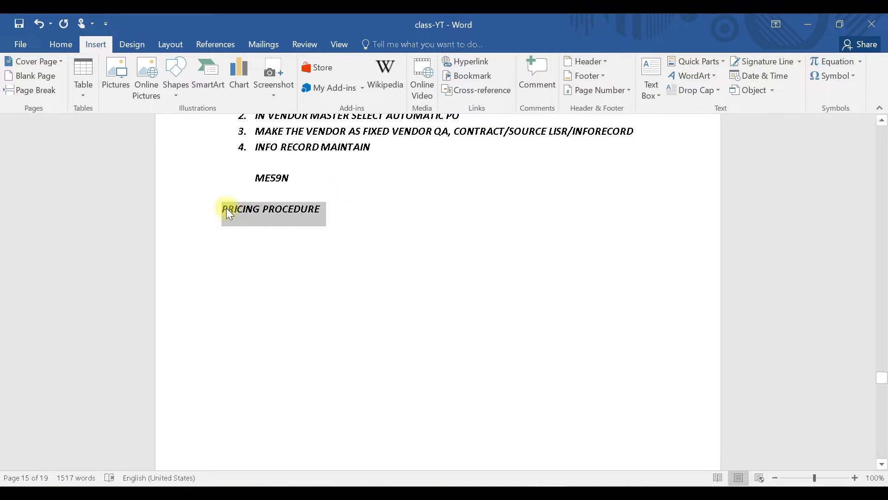
pyautogui.click(60, 45)
pyautogui.click(195, 68)
pyautogui.click(195, 68)
pyautogui.click(195, 68)
pyautogui.click(195, 68)
pyautogui.click(195, 68)
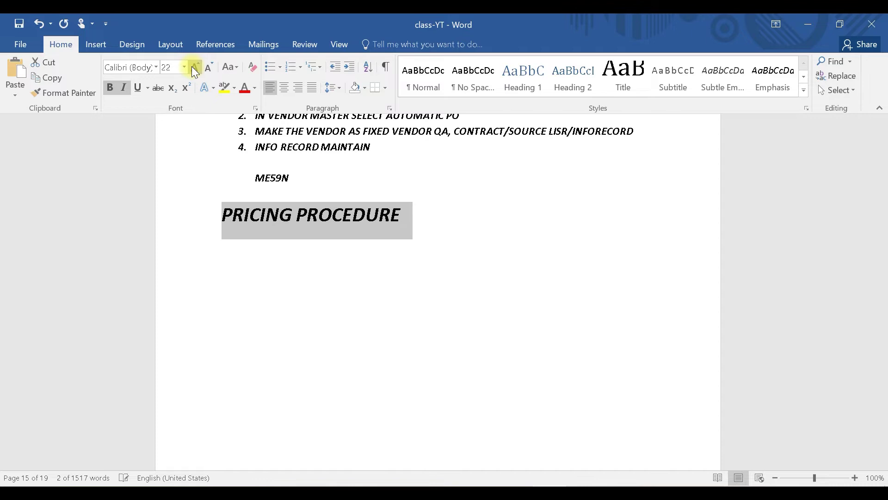
pyautogui.click(413, 218)
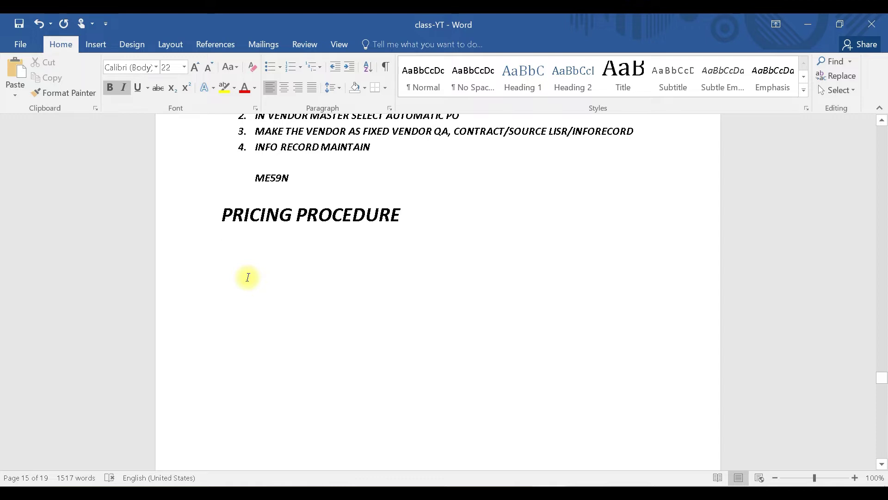
# Below the heading, add the term "GROSS PRICE" reduced to 14 pt and the term "NETPRICE" on the following line
pyautogui.write('GROSS PRICE')
pyautogui.moveTo(331, 242); pyautogui.dragTo(225, 247)
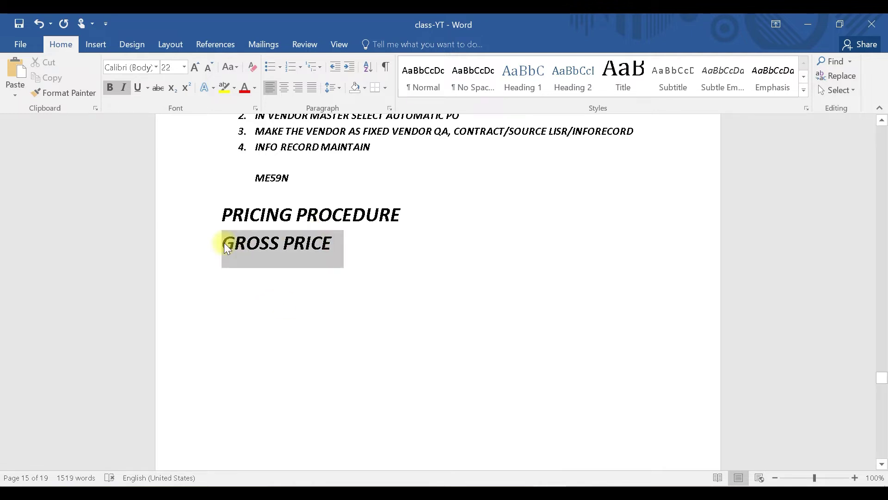
pyautogui.click(208, 67)
pyautogui.click(208, 67)
pyautogui.click(209, 67)
pyautogui.click(209, 67)
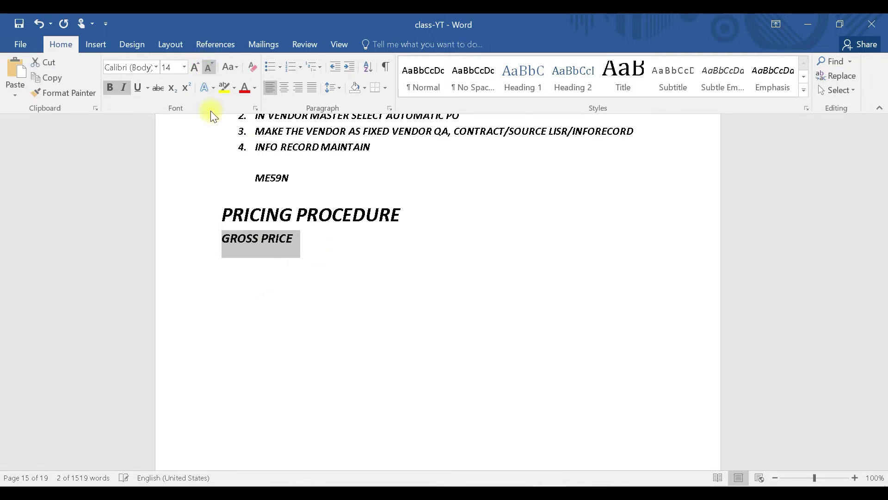
pyautogui.click(314, 239)
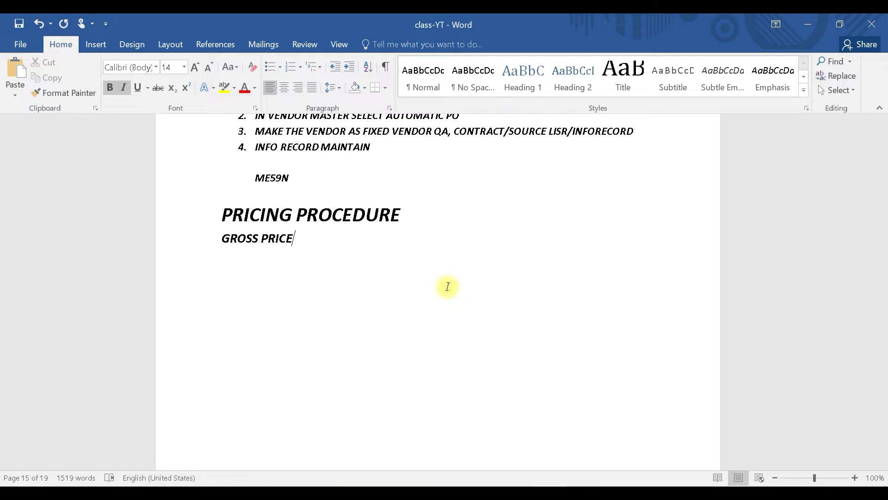
pyautogui.press('Return')
pyautogui.write('NETPRICE')
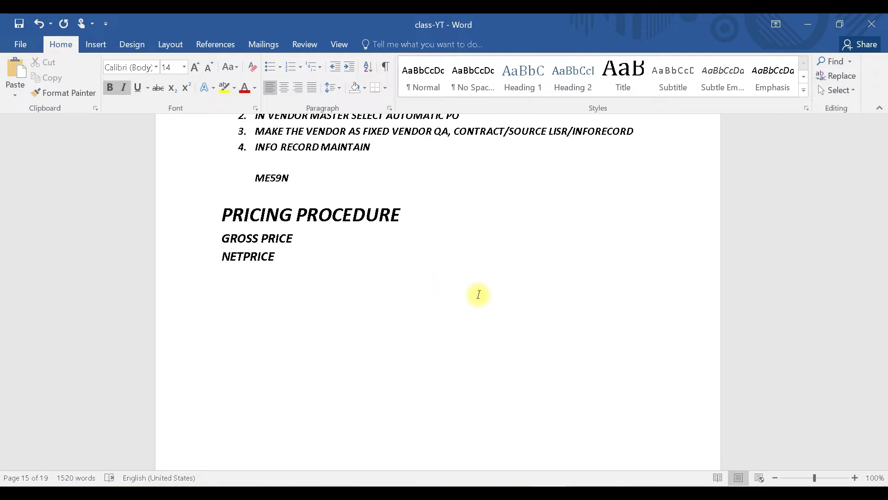
# Extend the GROSS PRICE line with the definition "- BASE PRICE WITHOUT SURCHARGES/DISCOUNT/TAXES/DELIVERY COST"
pyautogui.click(304, 238)
pyautogui.write('- WIT')
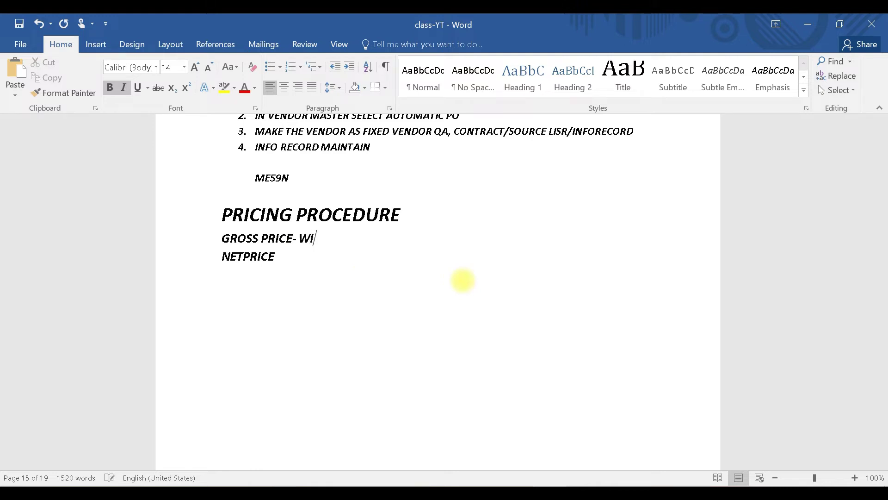
pyautogui.press('BackSpace')
pyautogui.press('BackSpace')
pyautogui.press('BackSpace')
pyautogui.write('BASE PRIC')
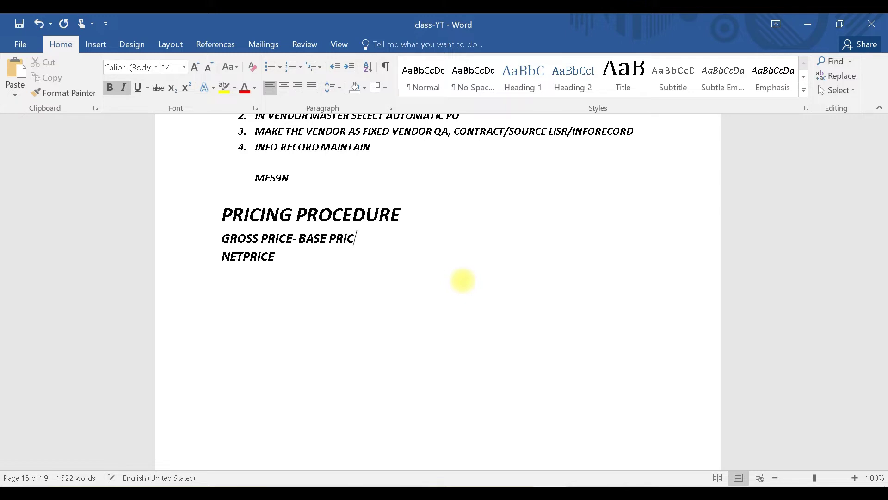
pyautogui.write('E WITHOUT S')
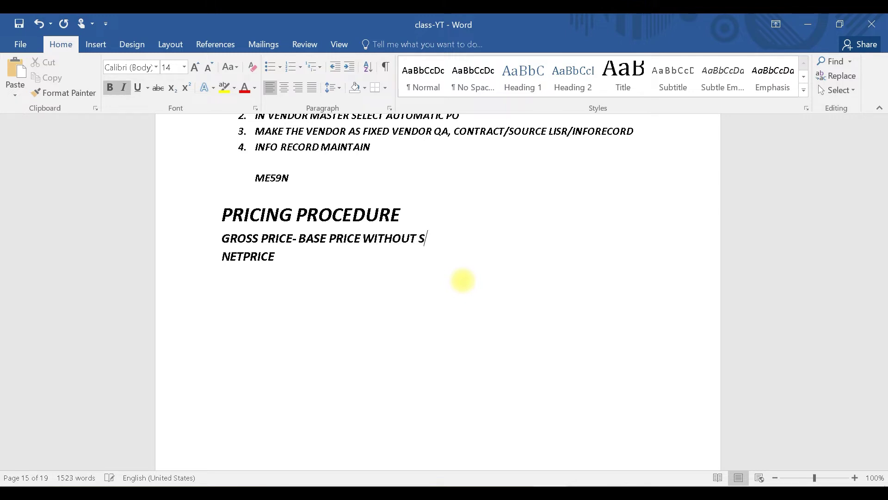
pyautogui.write('URCHARGE')
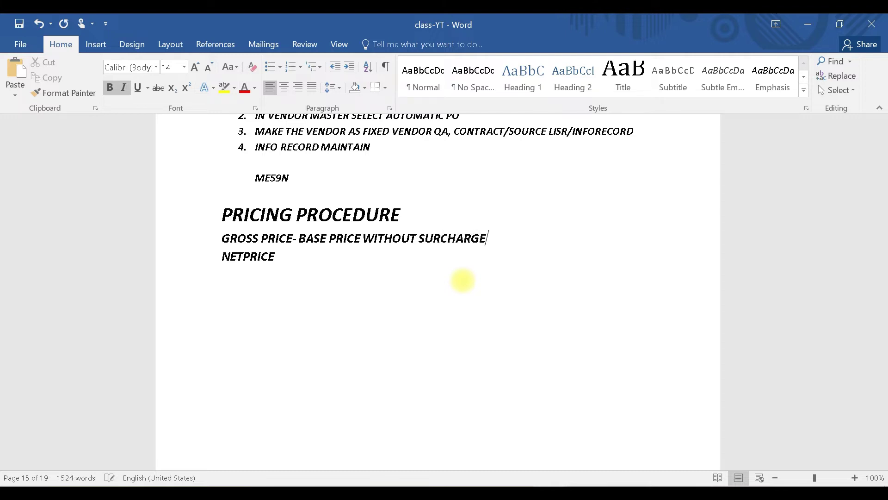
pyautogui.write('S/DISCOUNT')
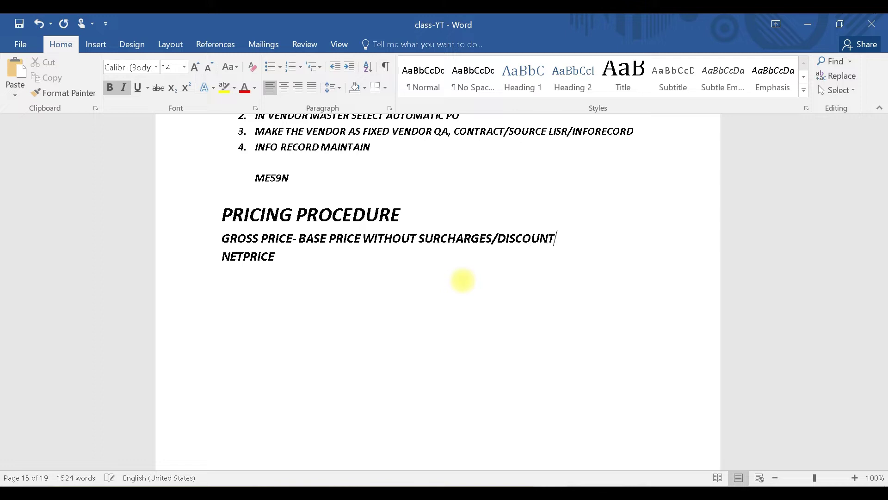
pyautogui.write('/TAXES/DELI')
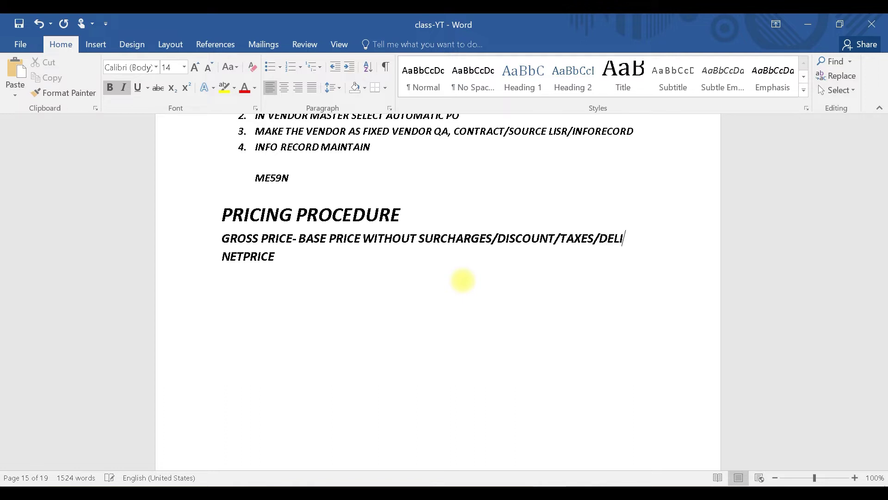
pyautogui.write('VERY')
pyautogui.press('Return')
pyautogui.write('COST')
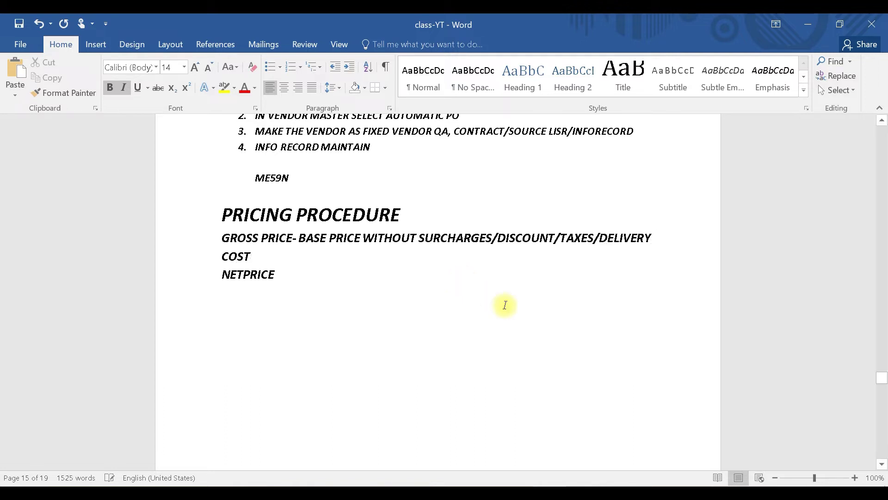
# Remove the bold formatting from the gross price definition, leaving the term "GROSS PRICE-" bold
pyautogui.doubleClick(254, 256)
pyautogui.keyDown('shift'); pyautogui.click(300, 237); pyautogui.keyUp('shift')
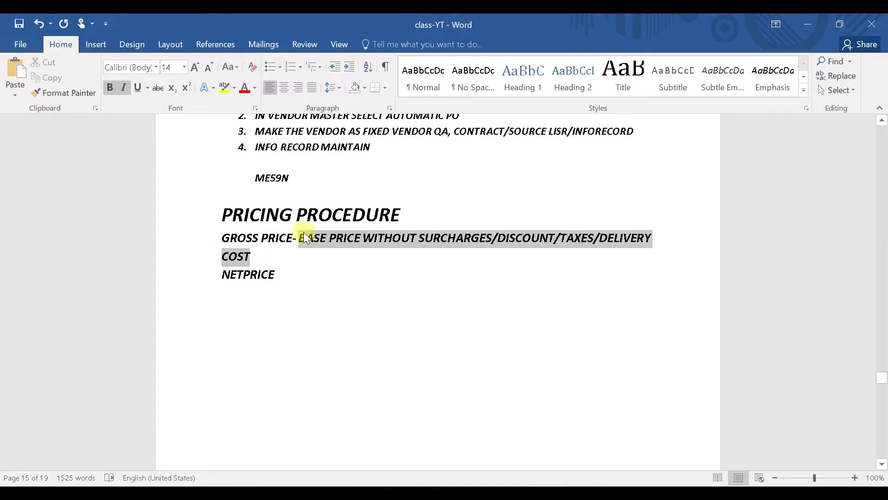
pyautogui.click(112, 87)
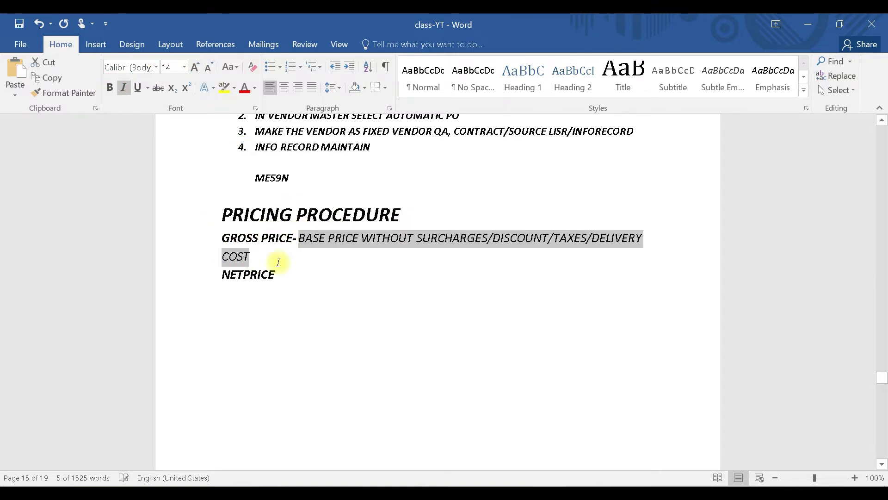
# Extend the NETPRICE line with "-BASE PRICE WITH SURCHARGES/DISCOUNT/TAXES/DELIVERY COST" and remove bold from the definition text
pyautogui.click(308, 279)
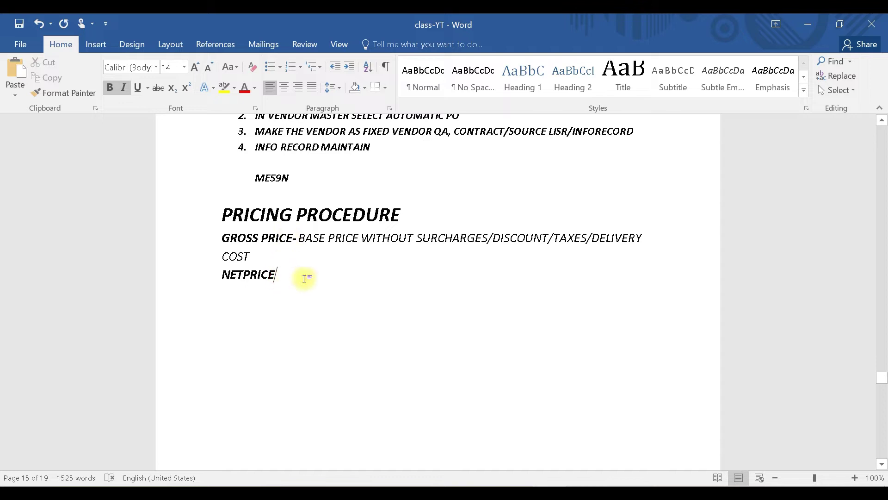
pyautogui.write('-')
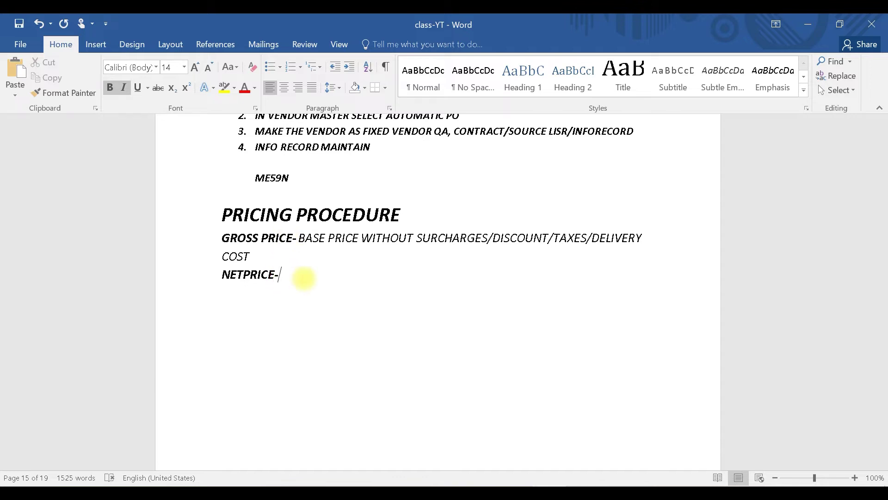
pyautogui.write('BASE PRICE W')
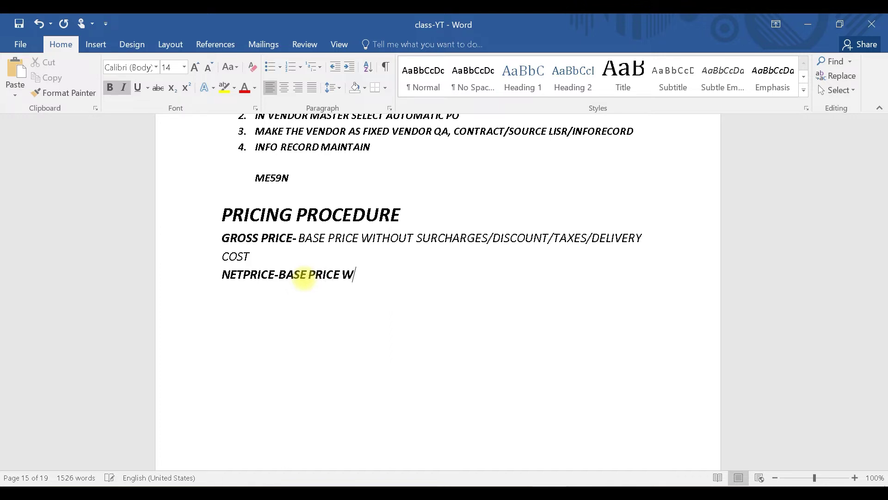
pyautogui.write('ITH SURCHARGES/')
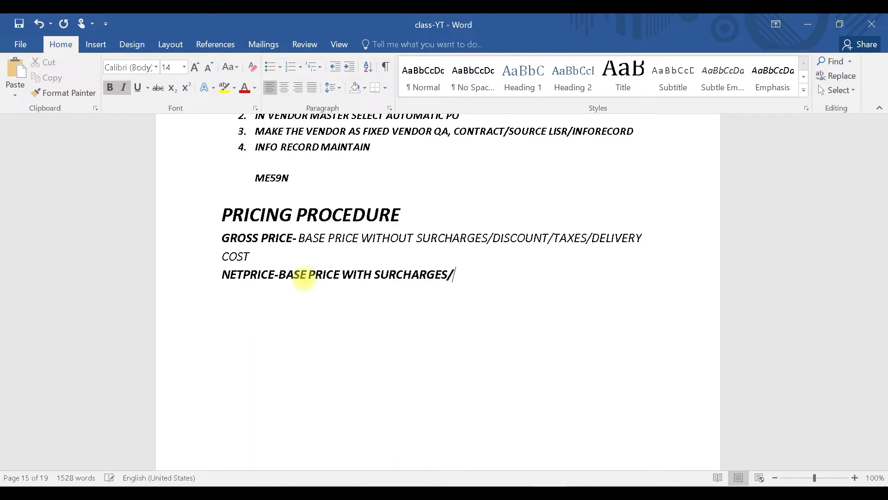
pyautogui.write('DISCOUNT/')
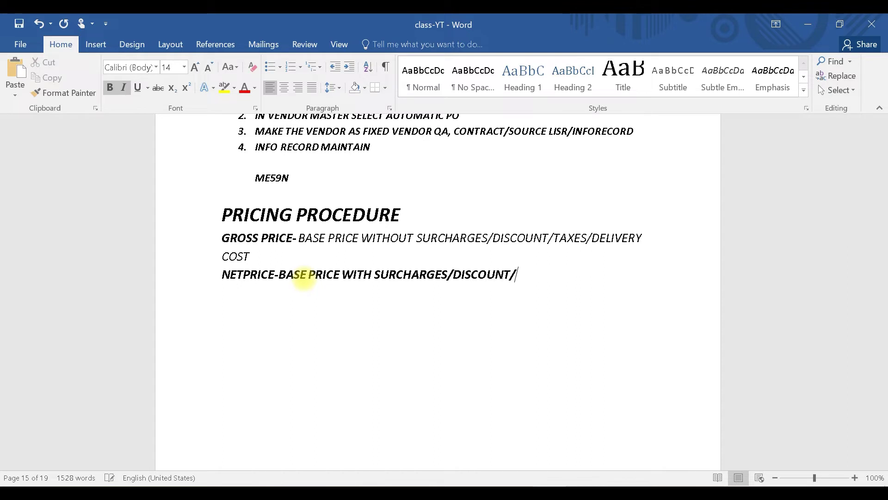
pyautogui.write('TAXES/DELIVERY COSTR')
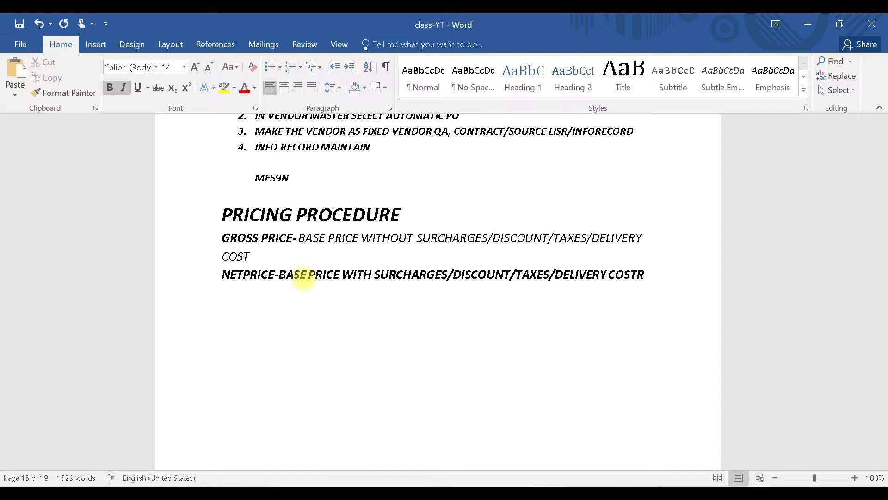
pyautogui.press('BackSpace')
pyautogui.moveTo(637, 275); pyautogui.dragTo(289, 270)
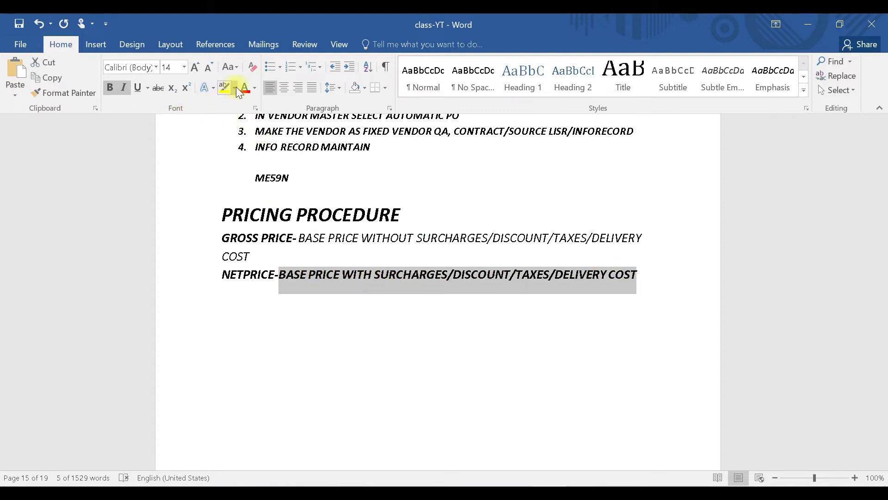
pyautogui.click(111, 87)
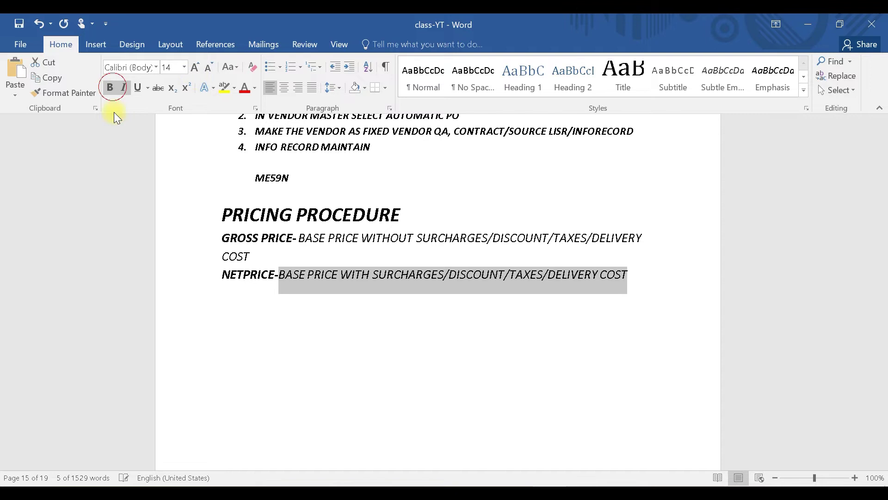
# Add the line "EFFECTIVE PRICE-FINAL PRICE WITH TAX DISCOUNTS ETC" below the net price and make the term "EFFECTIVE PRICE" bold
pyautogui.click(641, 275)
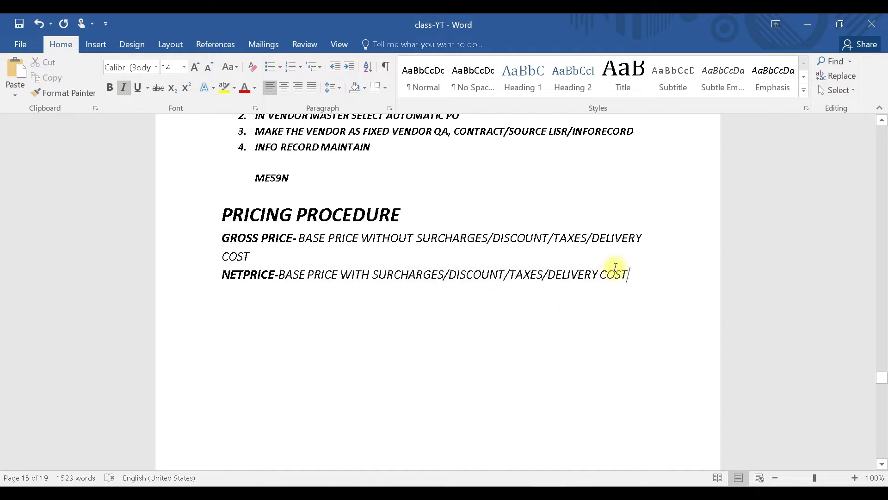
pyautogui.press('Return')
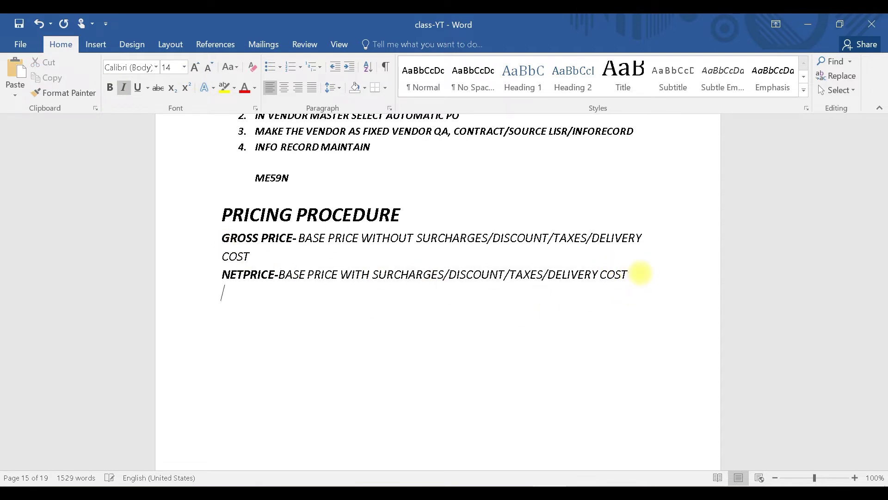
pyautogui.write('E/')
pyautogui.write('FFECT')
pyautogui.write('IVE')
pyautogui.write(' PRI')
pyautogui.write('CE-')
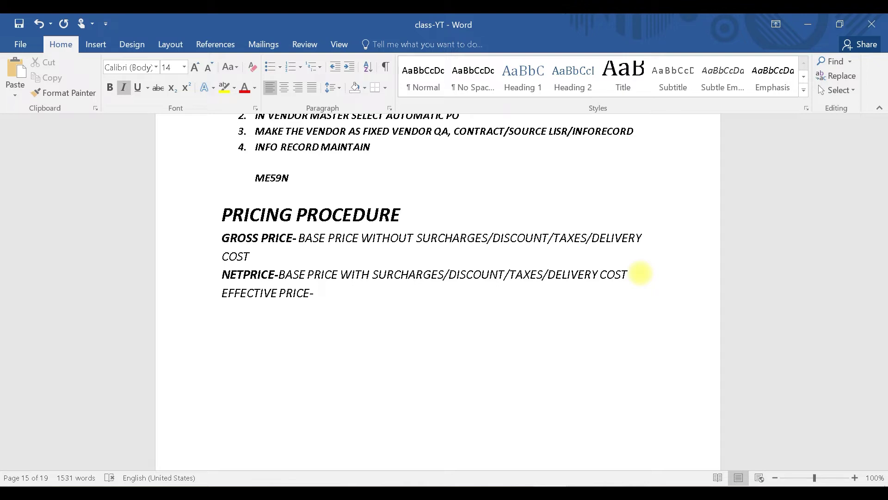
pyautogui.write('FINAL PRICE WITH ')
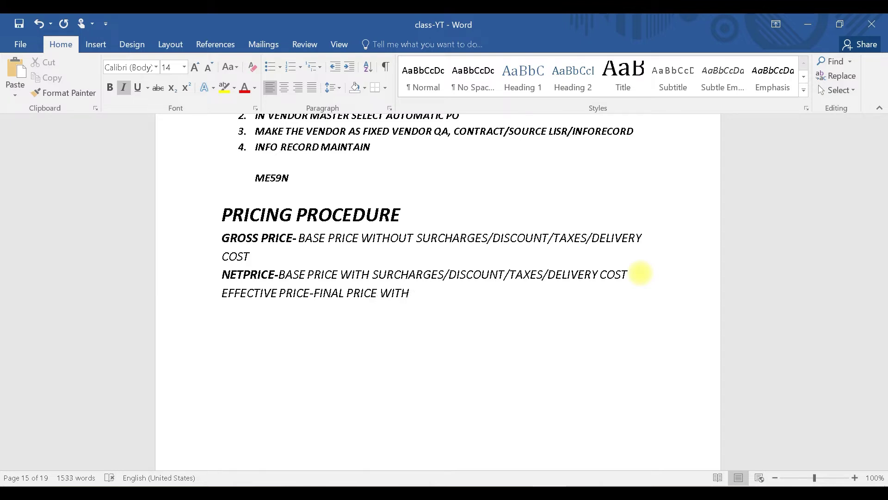
pyautogui.write('TAX DISCOUNTS ETC')
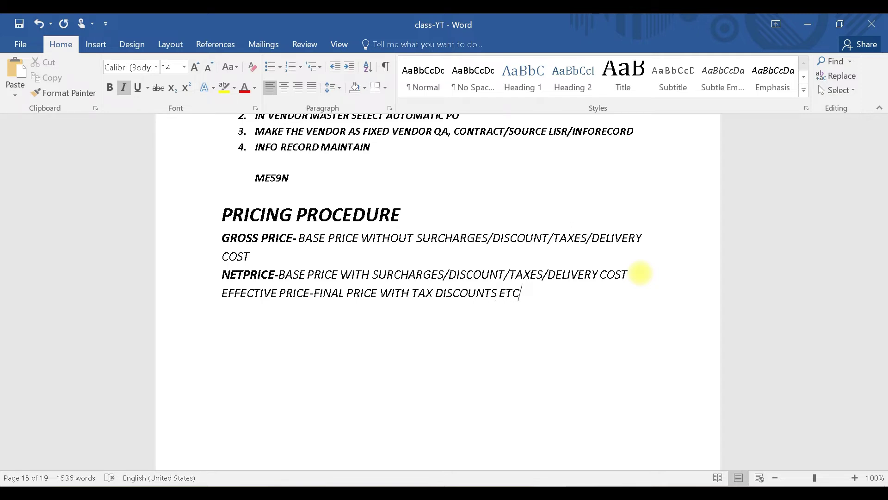
pyautogui.moveTo(309, 293); pyautogui.dragTo(238, 295)
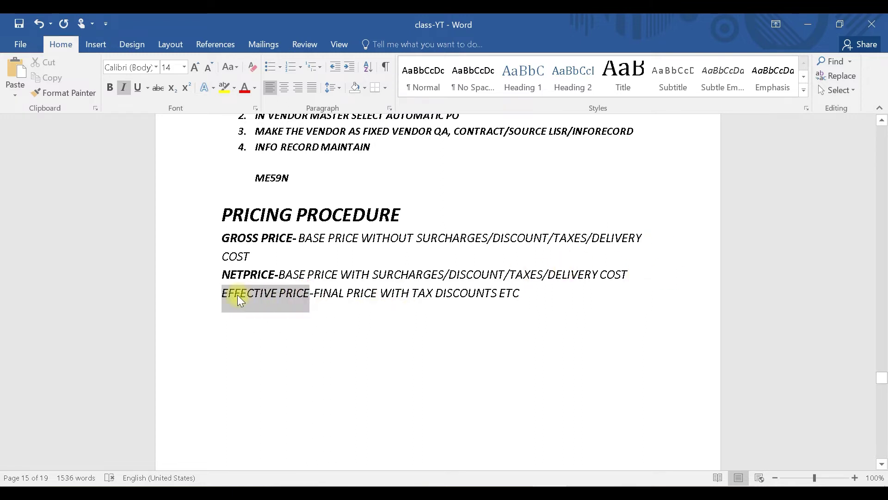
pyautogui.click(110, 87)
# Add the line "CONDITION TYPE- ELEMENTS OF PRICING PROCEDURE" below the effective price, with the term "CONDITION TYPE" in bold
pyautogui.click(546, 292)
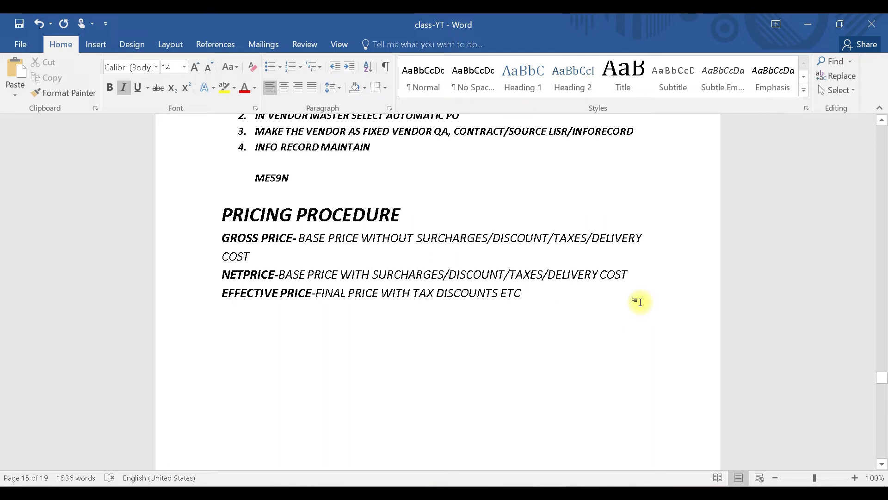
pyautogui.press('Return')
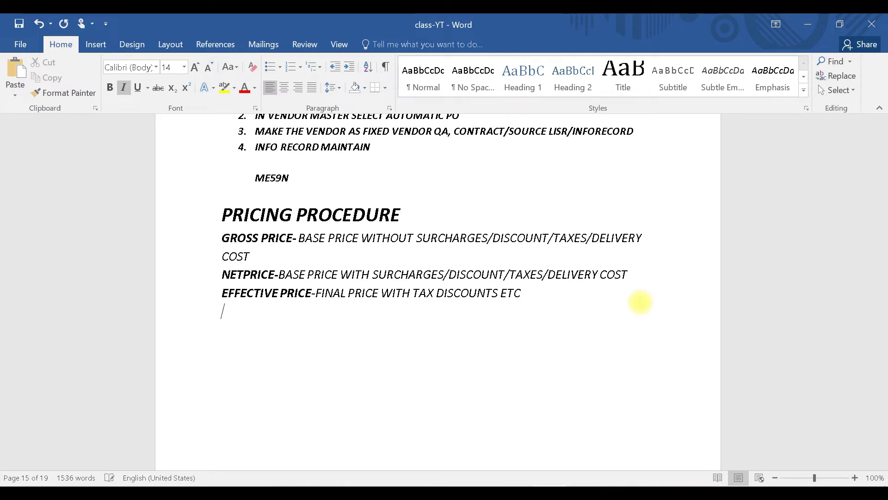
pyautogui.write('CONDITION TYPE- ELEMENTS OF PRICING PROCEDURE')
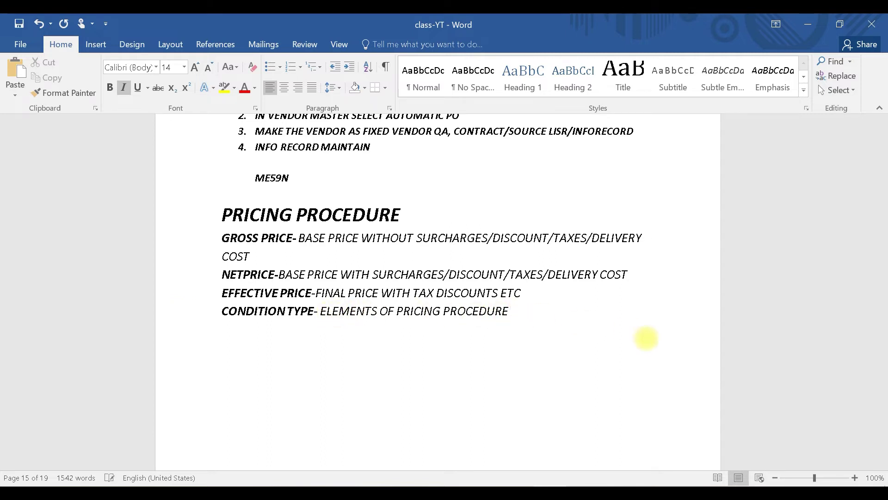
# Extend the CONDITION TYPE definition with "LIKE GROSS PRICE/SURCHARGE/FREIGHT"
pyautogui.write('GROSS')
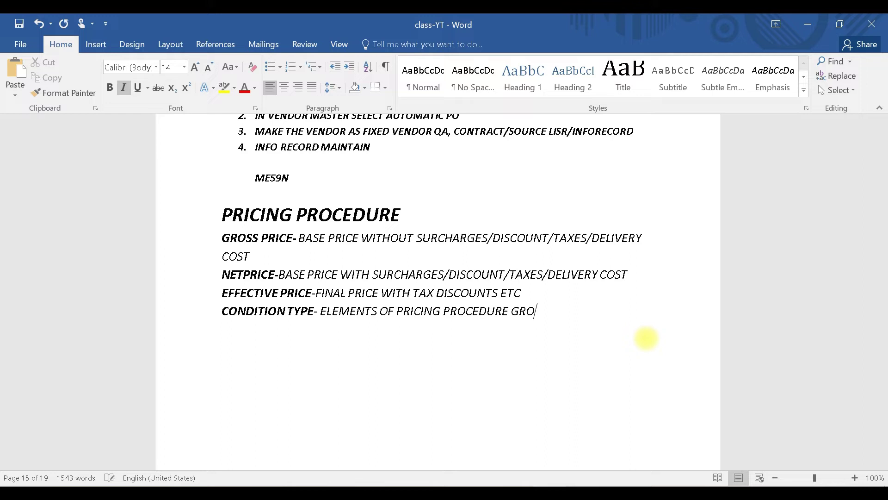
pyautogui.press('BackSpace')
pyautogui.press('BackSpace')
pyautogui.press('BackSpace')
pyautogui.press('BackSpace')
pyautogui.press('BackSpace')
pyautogui.press('BackSpace')
pyautogui.write('LIKE GROSS PRIC')
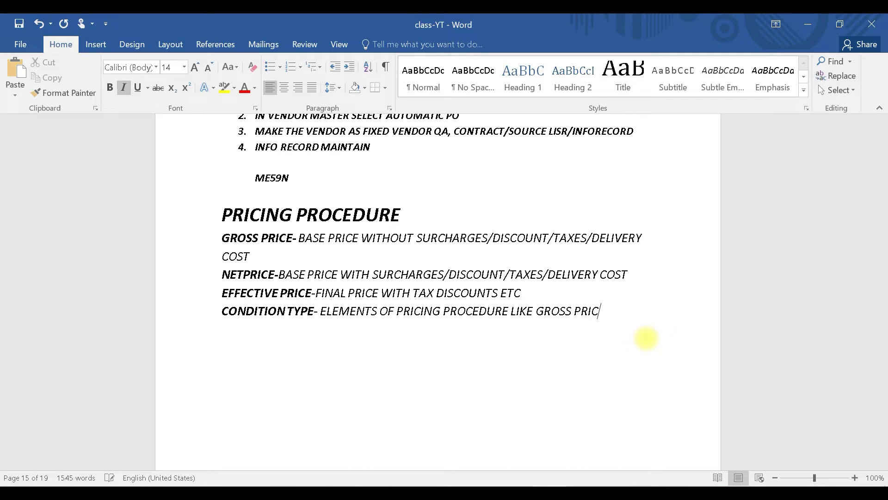
pyautogui.write('E.')
pyautogui.press('BackSpace')
pyautogui.write('/SURCHARGE/TA')
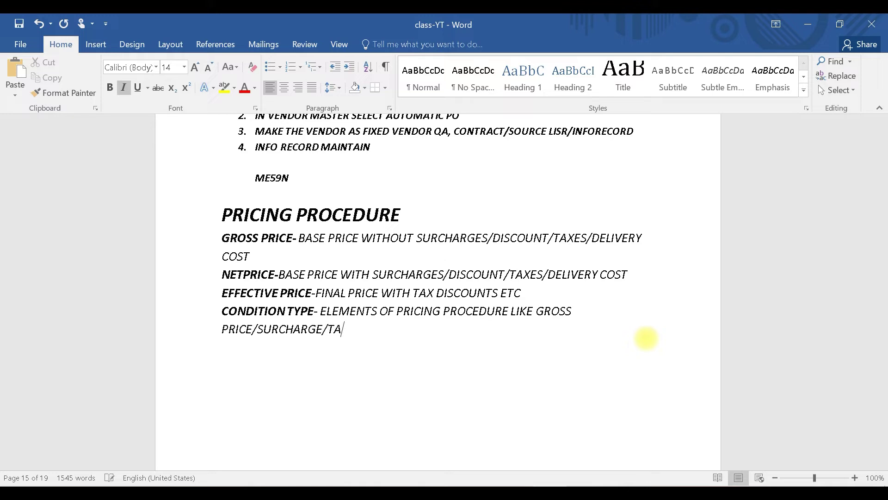
pyautogui.press('BackSpace')
pyautogui.press('BackSpace')
pyautogui.write('FREIGHT')
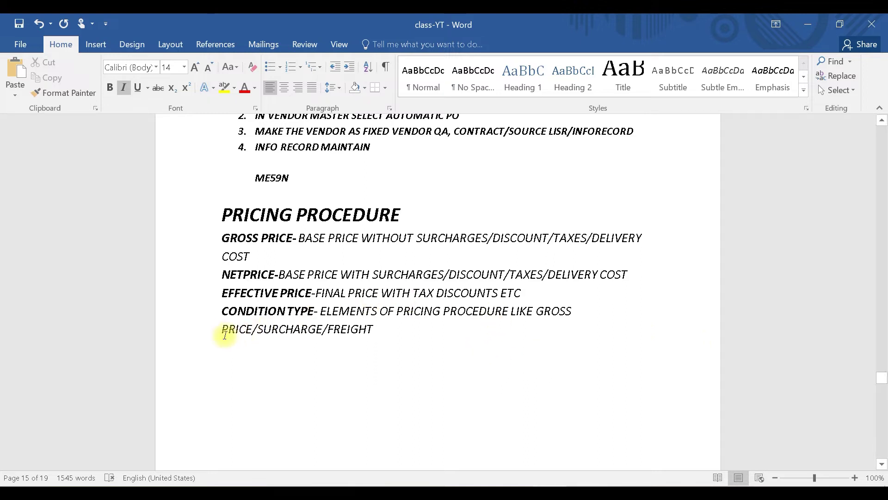
pyautogui.write('/')
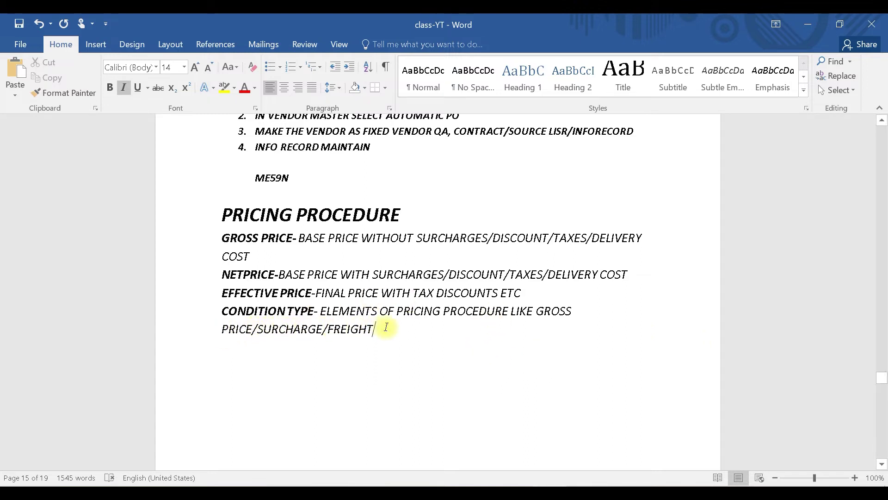
pyautogui.press('BackSpace')
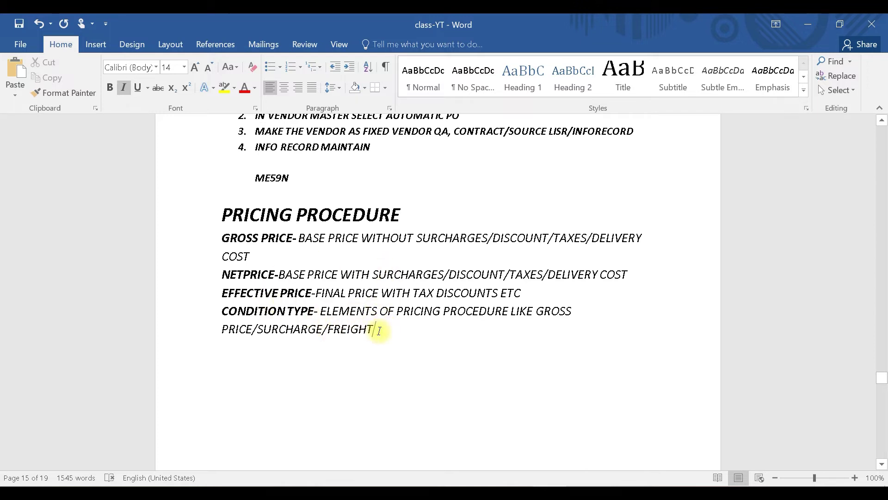
# Add a new line "ACCESS SEQUENCE-" below the condition type definition and make the term "ACCESS SEQUENCE" bold
pyautogui.press('Return')
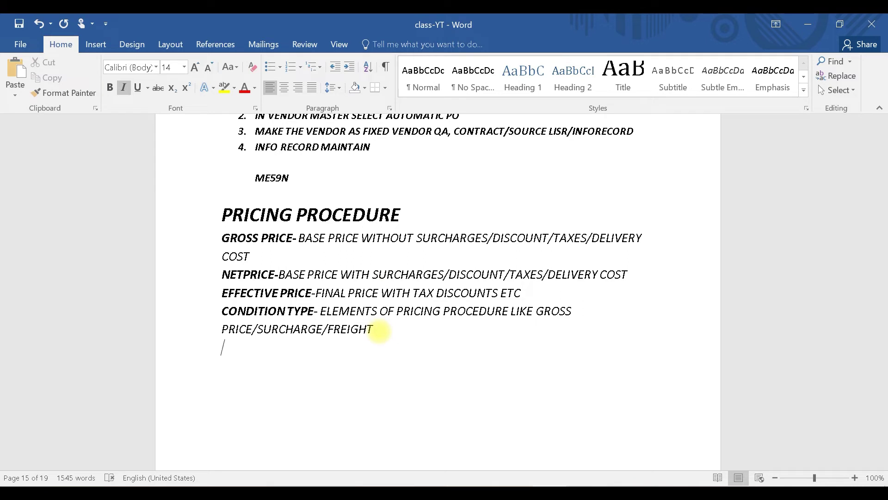
pyautogui.write('ACCESS SEQU')
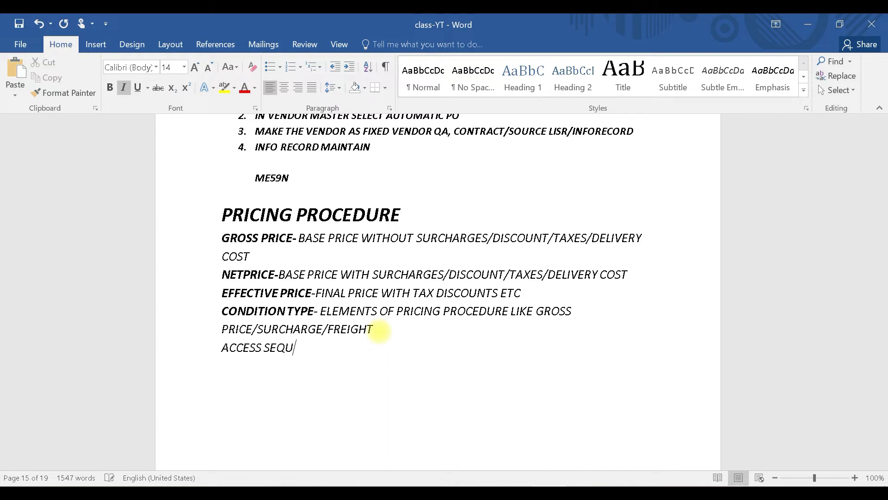
pyautogui.write('ENCE-')
pyautogui.moveTo(316, 350); pyautogui.dragTo(268, 351)
pyautogui.click(321, 348)
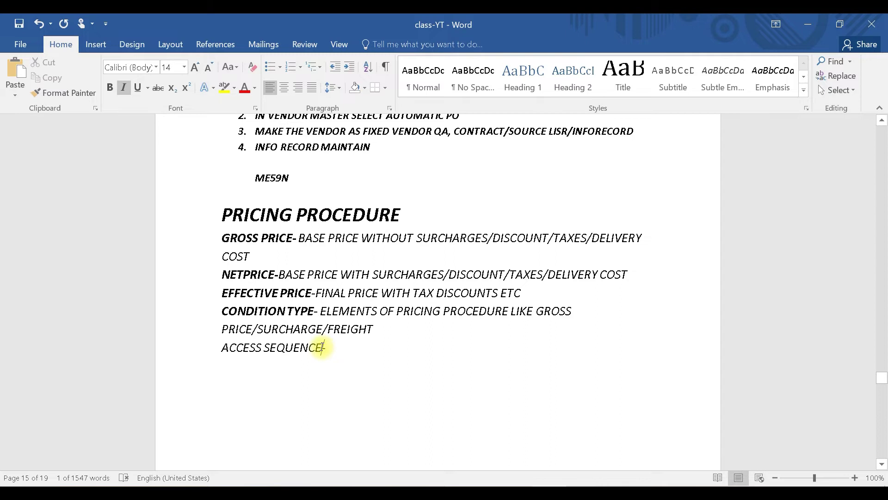
pyautogui.moveTo(322, 348); pyautogui.dragTo(224, 348)
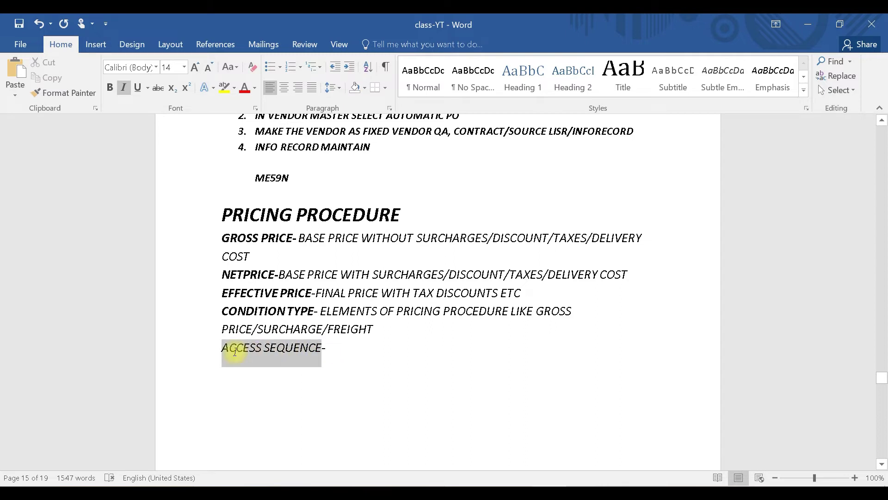
pyautogui.click(110, 87)
pyautogui.click(353, 351)
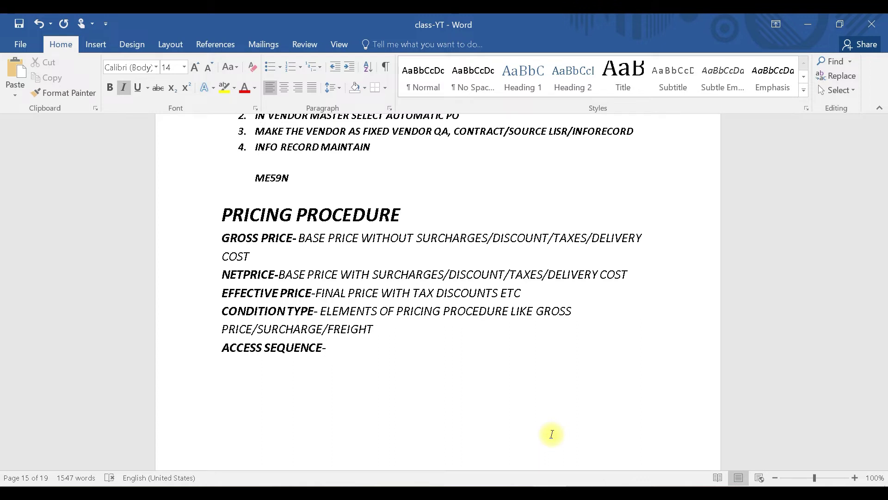
# Write the access sequence definition "SEARCH STRATEGY WICH WILL SEARCH CONDITION RECORD IN CONDITION TABLE." in regular weight
pyautogui.write('SEARCH STRATE')
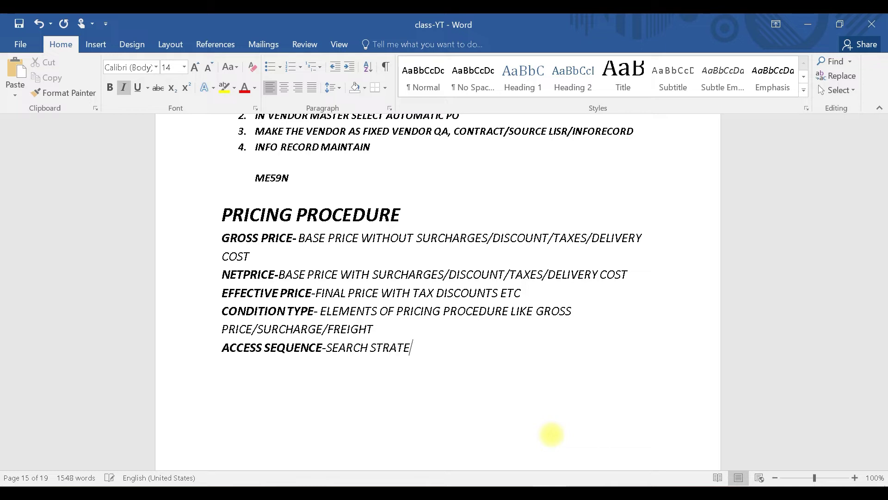
pyautogui.write('GY WICH WIL')
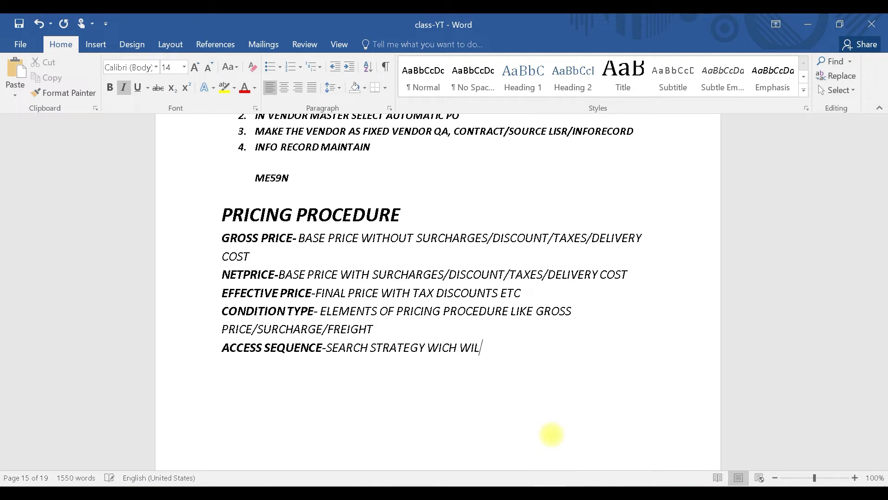
pyautogui.write('L SEARCH CONDI')
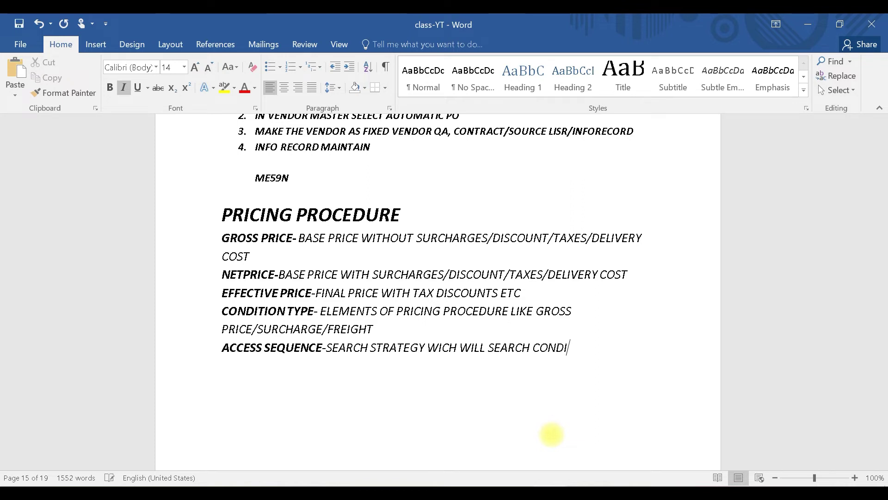
pyautogui.write('TION RECORD IN C')
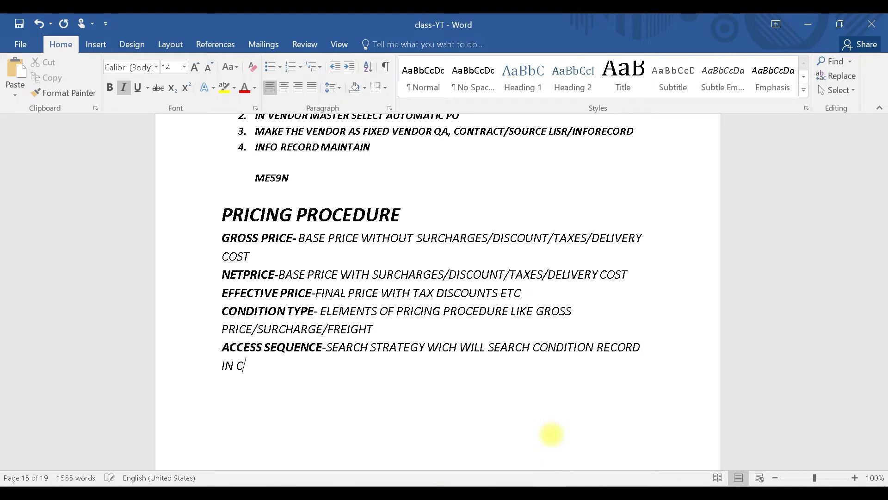
pyautogui.write('ONDITION TABLED')
pyautogui.press('BackSpace')
pyautogui.write('.')
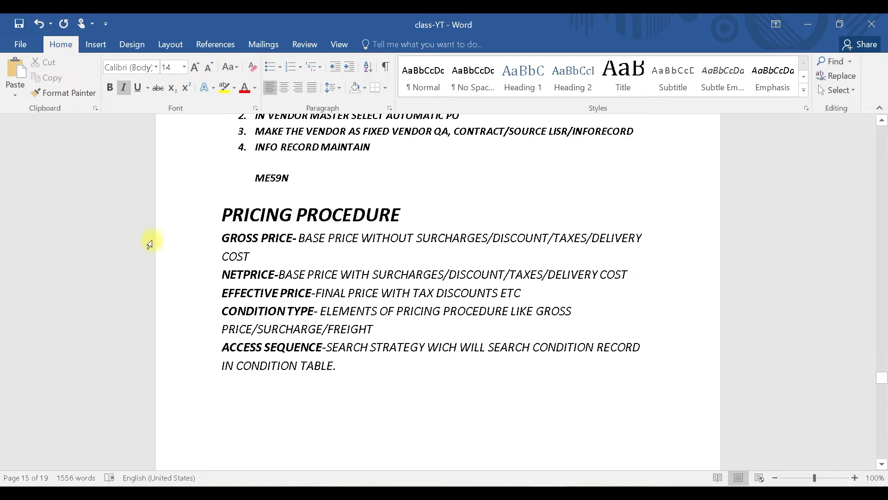
# Insert an empty line between the PRICING PROCEDURE heading and the gross price definition
pyautogui.click(407, 214)
pyautogui.press('Return')
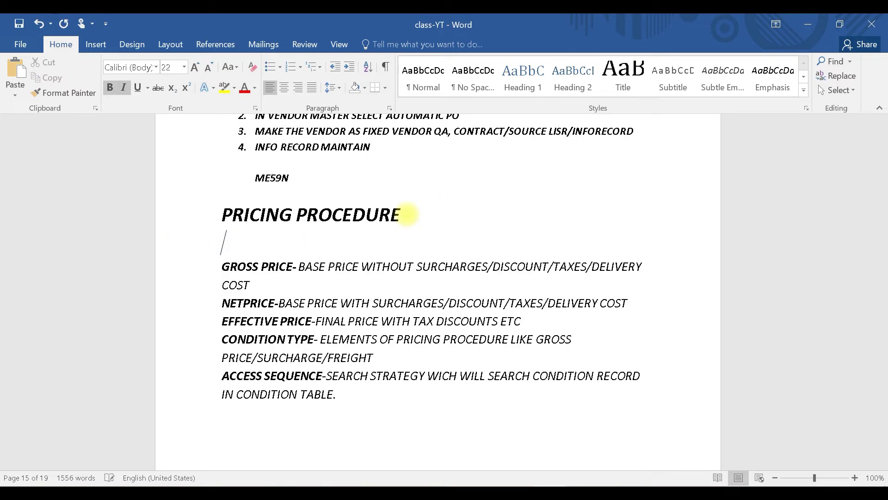
pyautogui.scroll(-1, 399, 268)
pyautogui.scroll(-1, 399, 268)
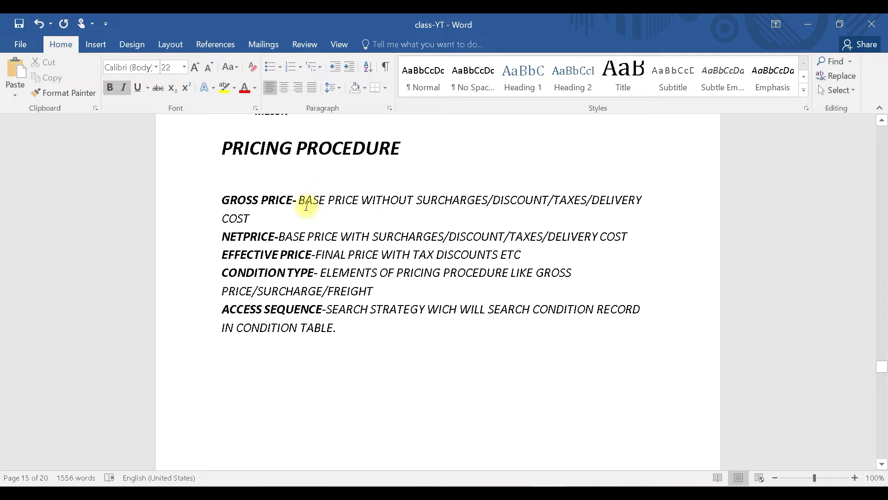
pyautogui.click(221, 238)
pyautogui.moveTo(238, 239); pyautogui.dragTo(277, 237)
pyautogui.click(545, 223)
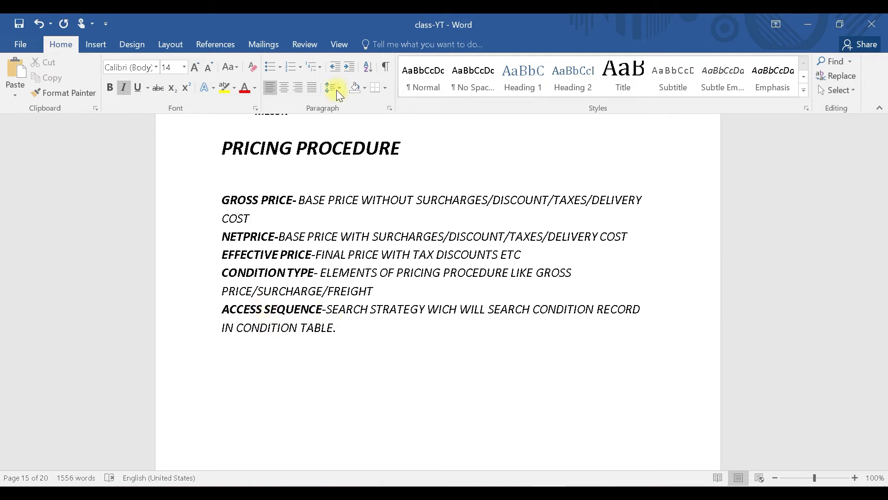
# Insert a table with one row and two columns on a new line below the access sequence definition
pyautogui.scroll(-3, 335, 296)
pyautogui.click(345, 262)
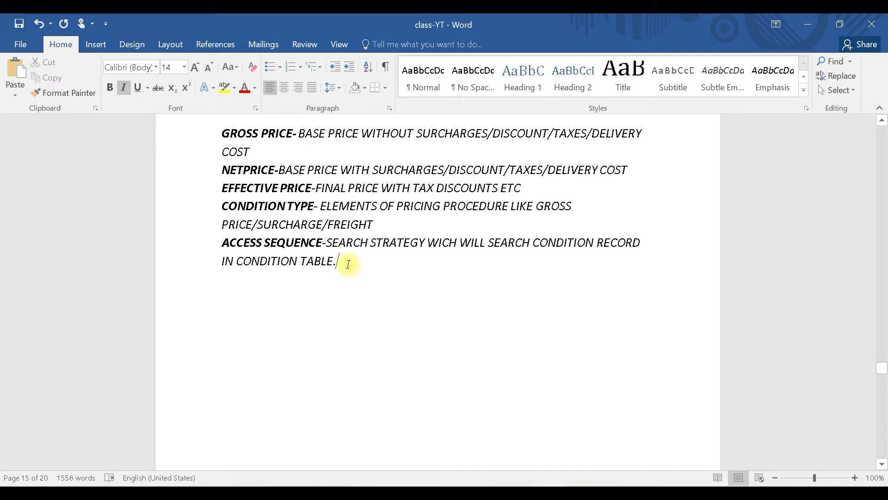
pyautogui.press('Return')
pyautogui.click(95, 45)
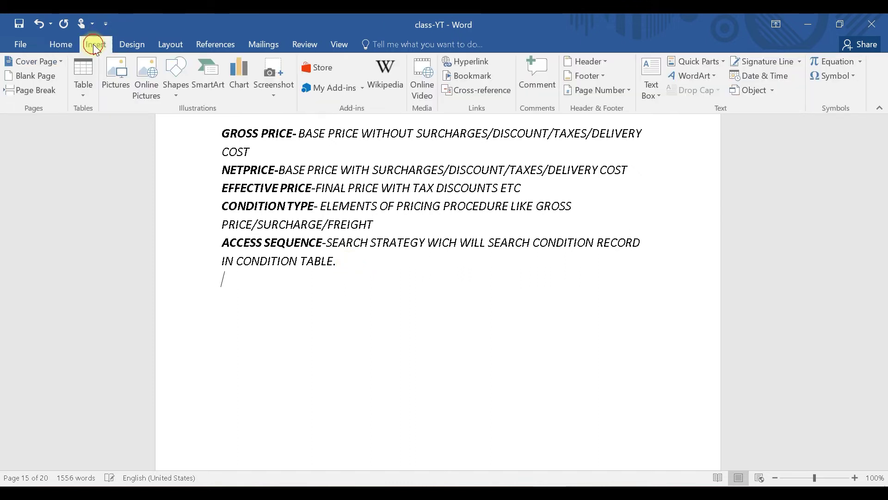
pyautogui.click(83, 77)
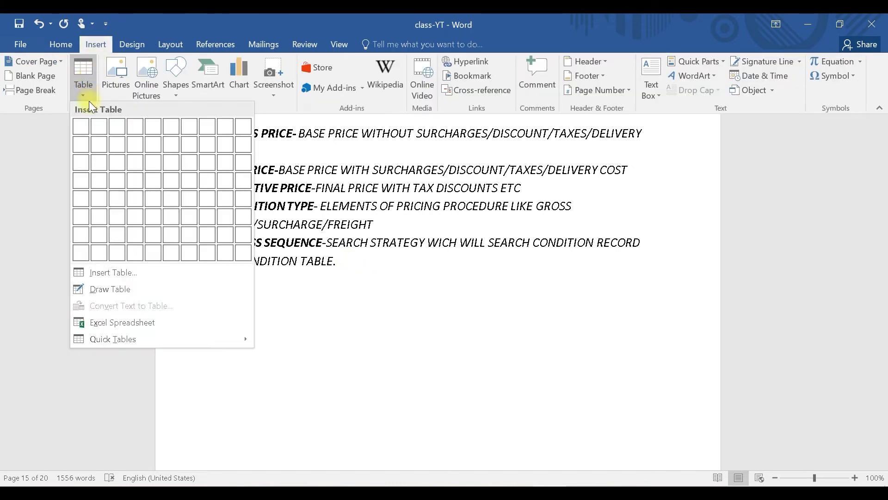
pyautogui.click(93, 126)
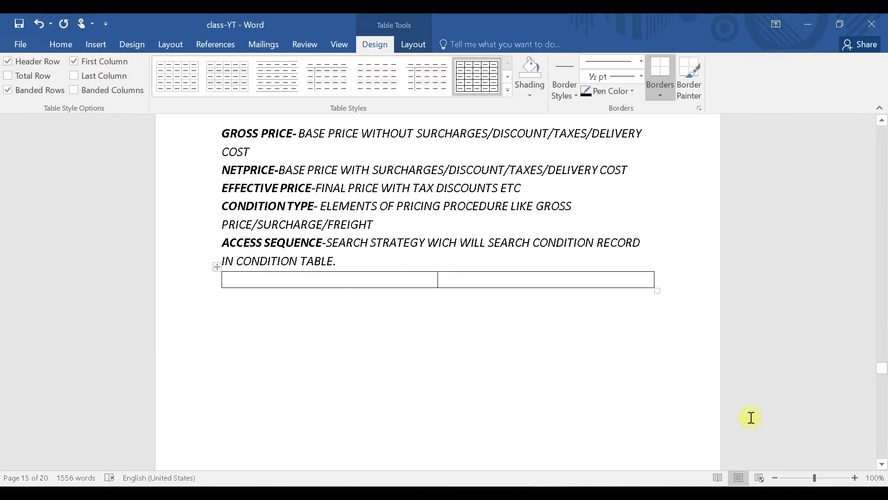
# Fill the table's two cells with the headings "TIME DEPENDENT" and "TIME INDEPENDENT"
pyautogui.write('TIME DEPEND')
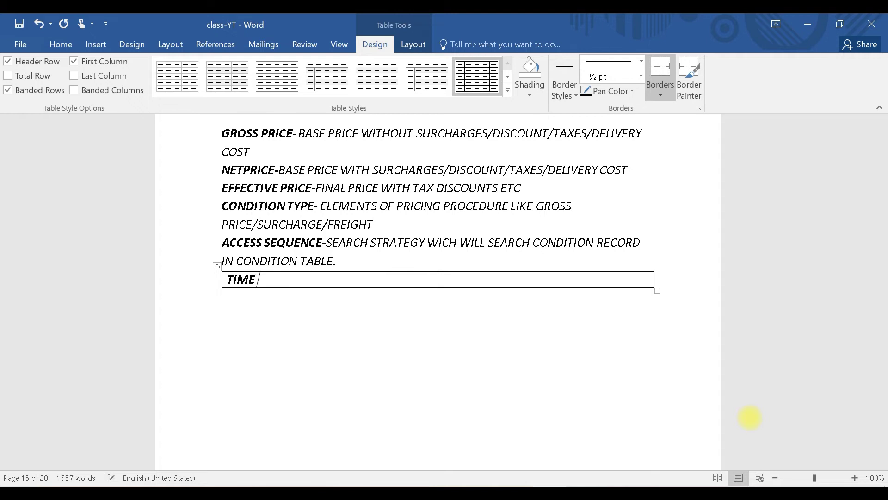
pyautogui.write('ENT')
pyautogui.press('Tab')
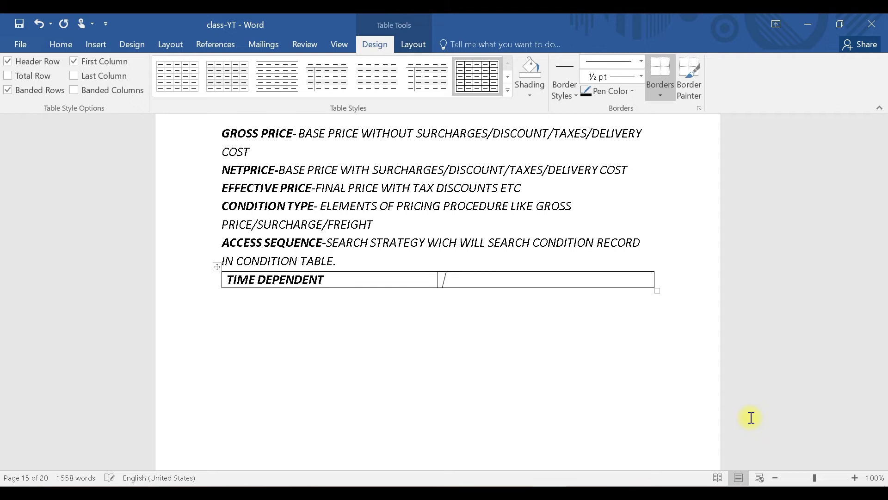
pyautogui.write('TIME INDEPEN')
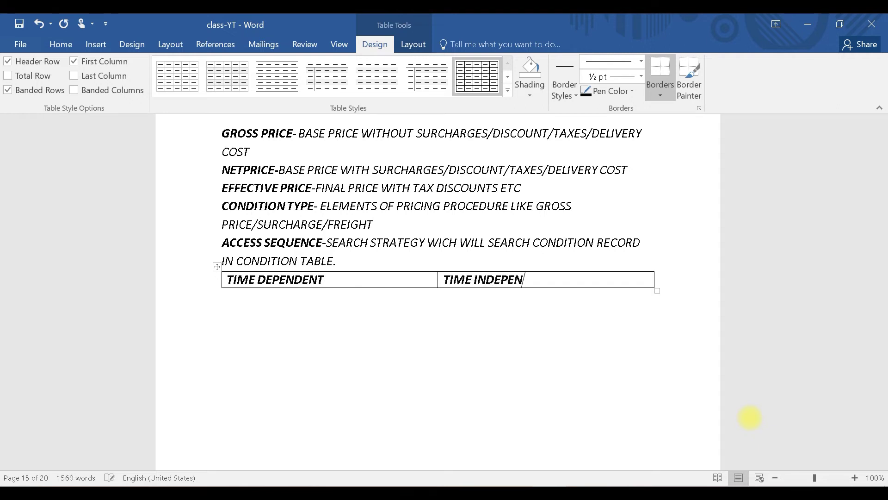
pyautogui.write('DENT')
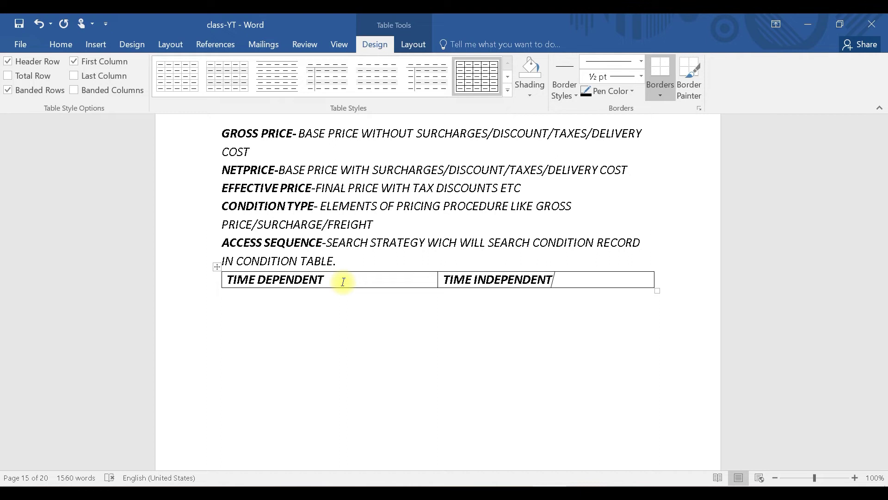
# Add a second line in each cell: "INFORECORD/CONTRACT" under TIME DEPENDENT and "PO" under TIME INDEPENDENT
pyautogui.press('Return')
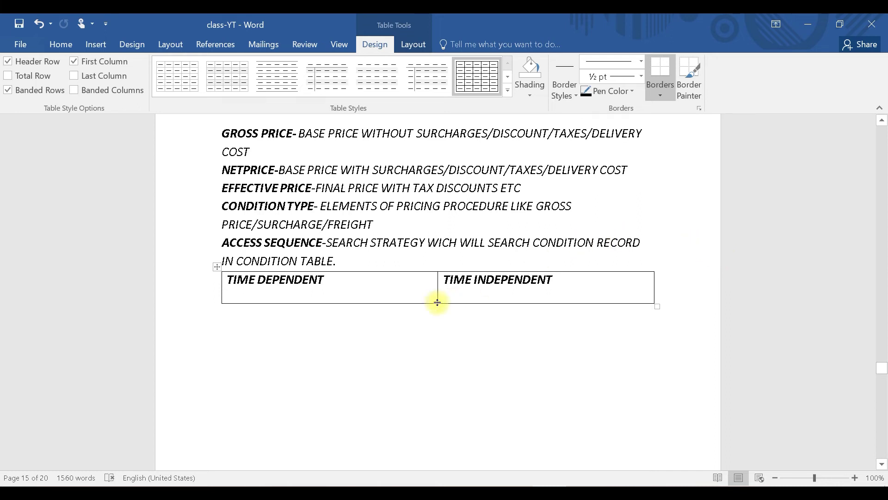
pyautogui.click(356, 291)
pyautogui.press('Return')
pyautogui.write('INFORE')
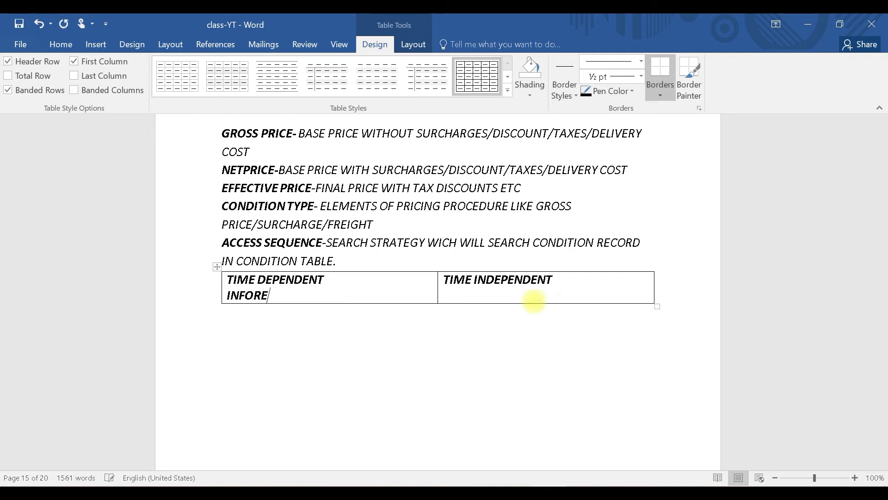
pyautogui.write('CORD/CONTRACT')
pyautogui.click(490, 293)
pyautogui.write('PO')
# Remove the bold formatting from "INFORECORD/CONTRACT" and "PO" in the table
pyautogui.moveTo(365, 295); pyautogui.dragTo(226, 292)
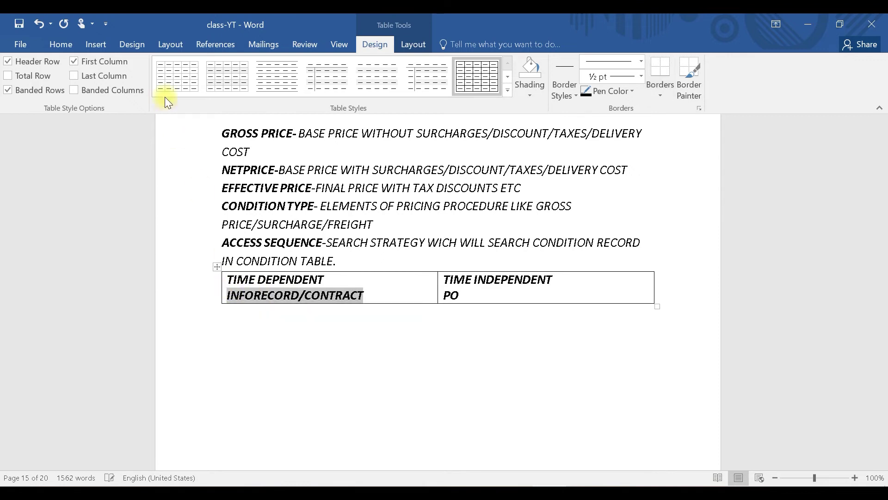
pyautogui.click(61, 45)
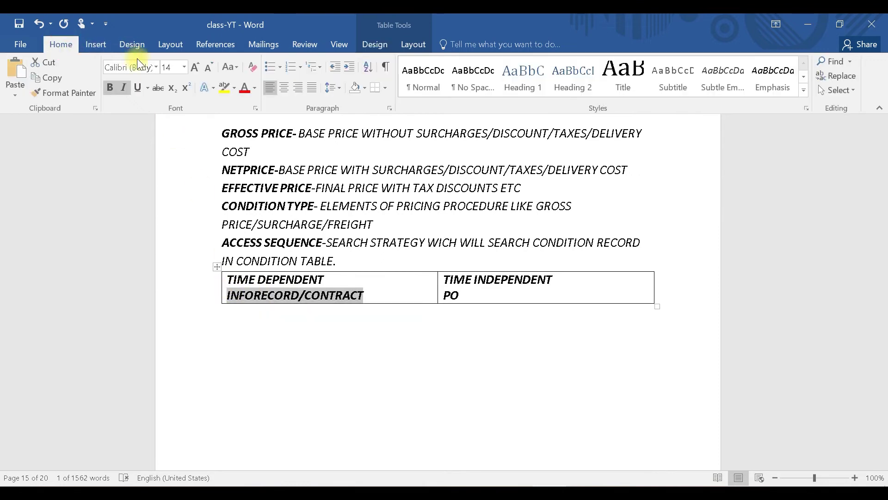
pyautogui.click(110, 88)
pyautogui.moveTo(461, 298)
pyautogui.mouseDown()
pyautogui.moveTo(435, 296)
pyautogui.moveTo(448, 295)
pyautogui.mouseUp()
pyautogui.doubleClick(462, 298)
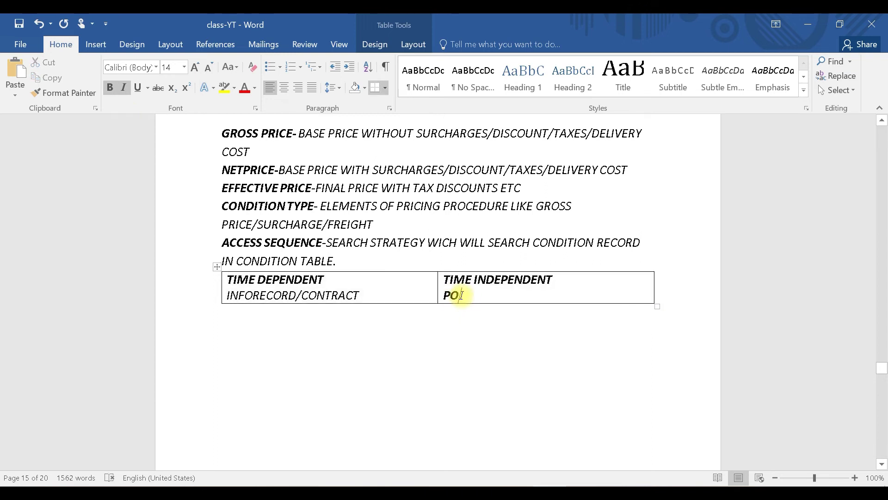
pyautogui.click(110, 88)
pyautogui.click(476, 299)
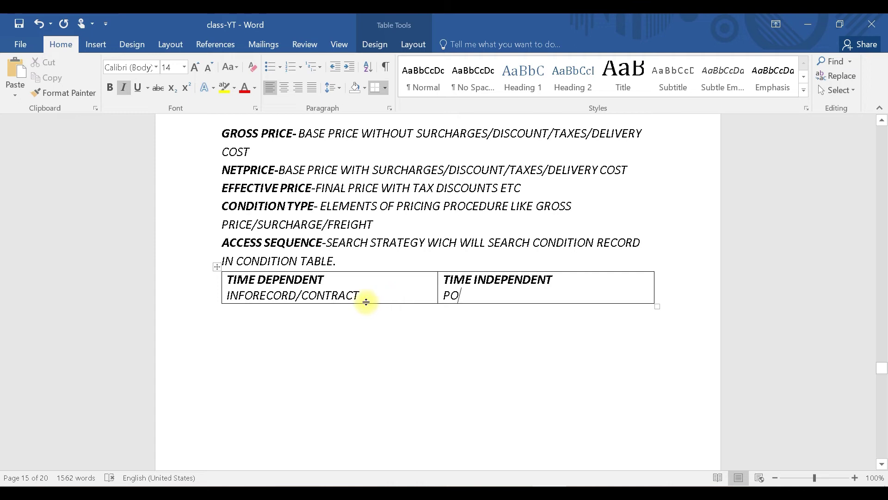
# Switch to the SAP Easy Access session, run transaction SPRO and open the SAP Reference IMG
pyautogui.moveTo(492, 493)
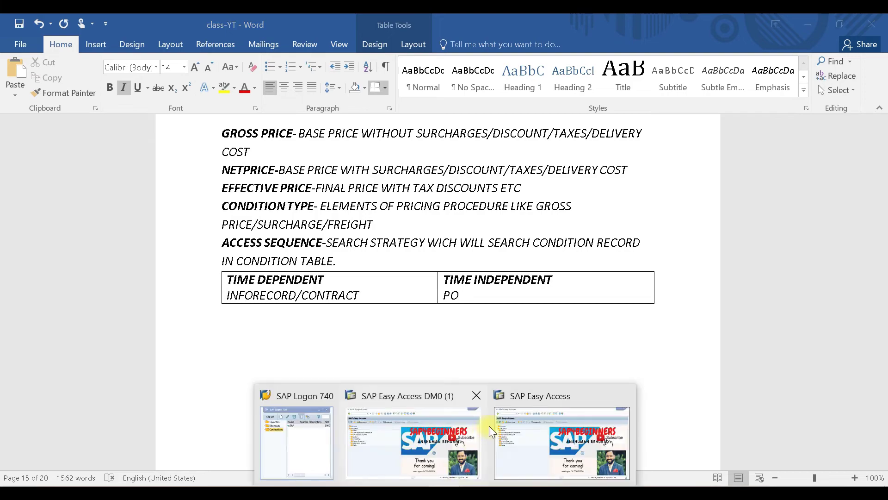
pyautogui.click(542, 435)
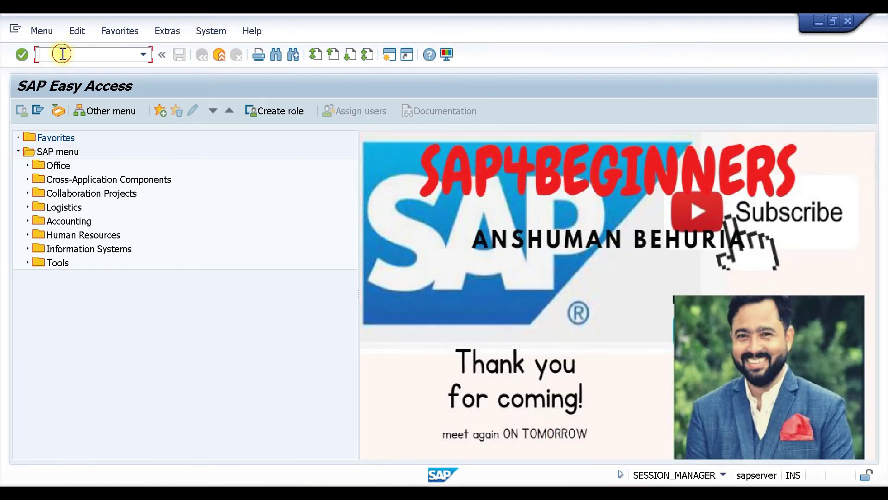
pyautogui.write('SPRO')
pyautogui.press('Return')
pyautogui.press('Return')
pyautogui.write('SPRO')
pyautogui.press('Return')
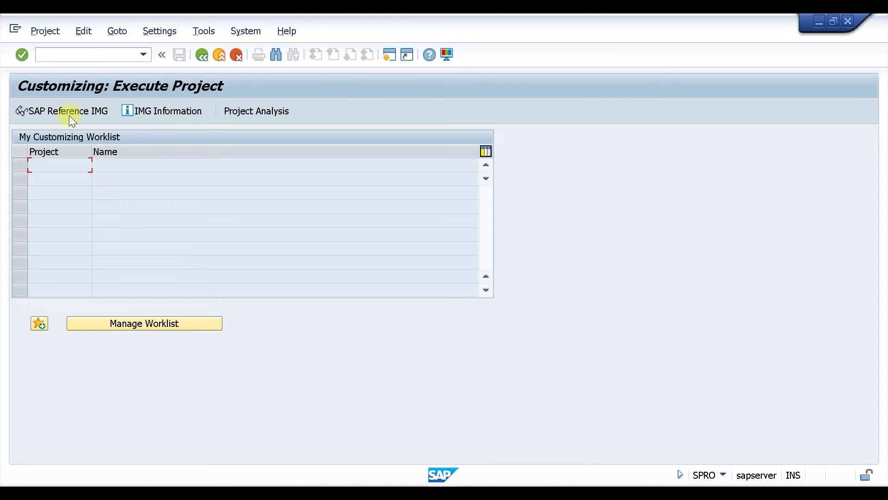
pyautogui.click(54, 112)
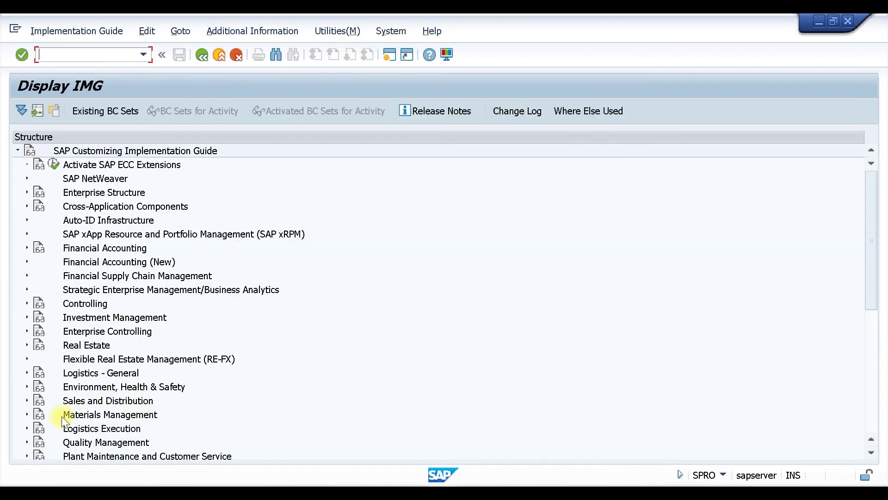
# Open Define Document Types for Scheduling Agreement under Materials Management, Purchasing in the implementation guide
pyautogui.click(27, 414)
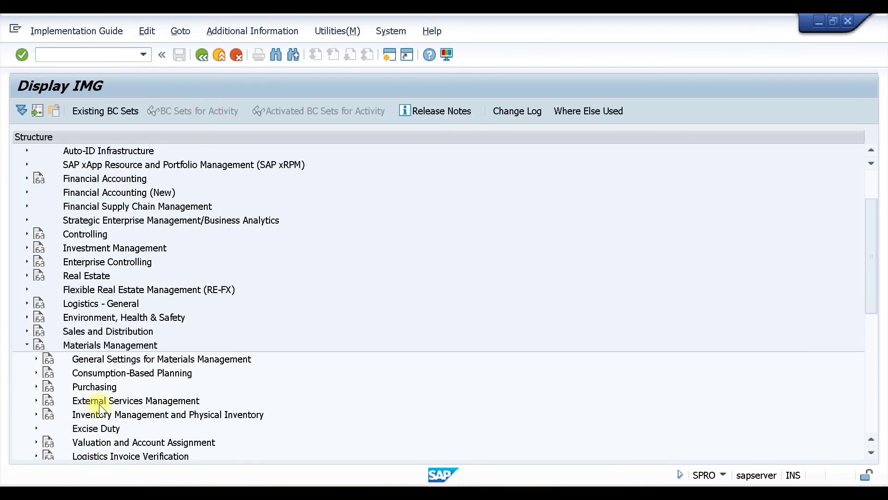
pyautogui.click(36, 386)
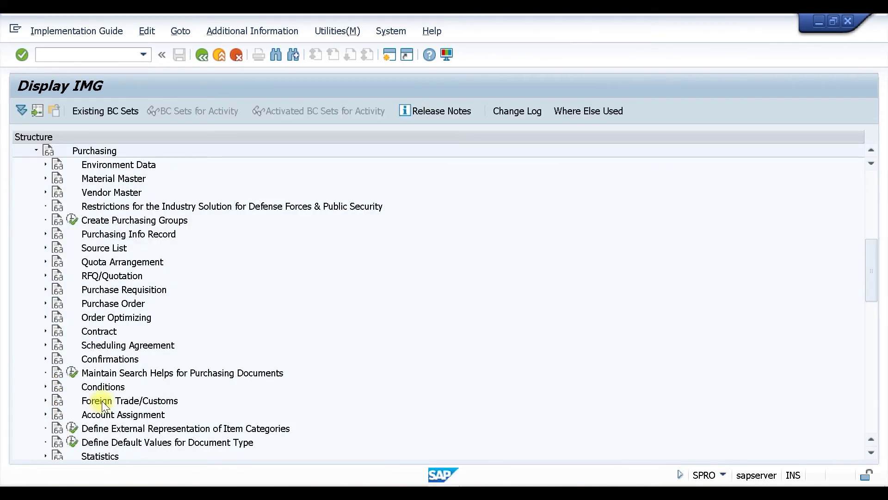
pyautogui.click(45, 344)
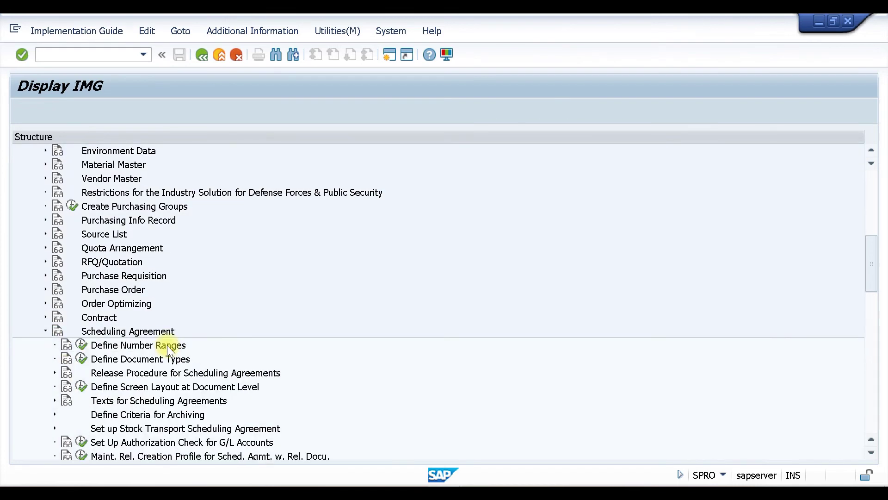
pyautogui.click(82, 359)
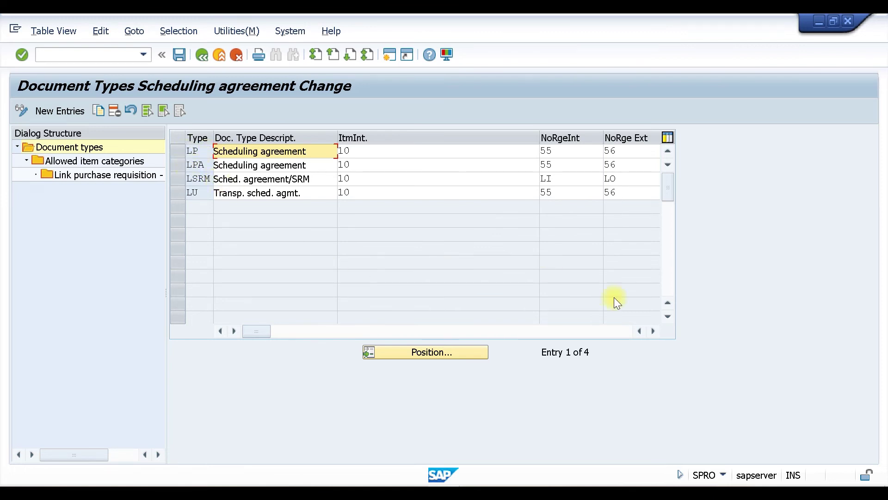
# Check the time-dependent conditions column for the scheduling agreement document types and return to the implementation guide
pyautogui.click(653, 330)
pyautogui.click(654, 330)
pyautogui.click(563, 166)
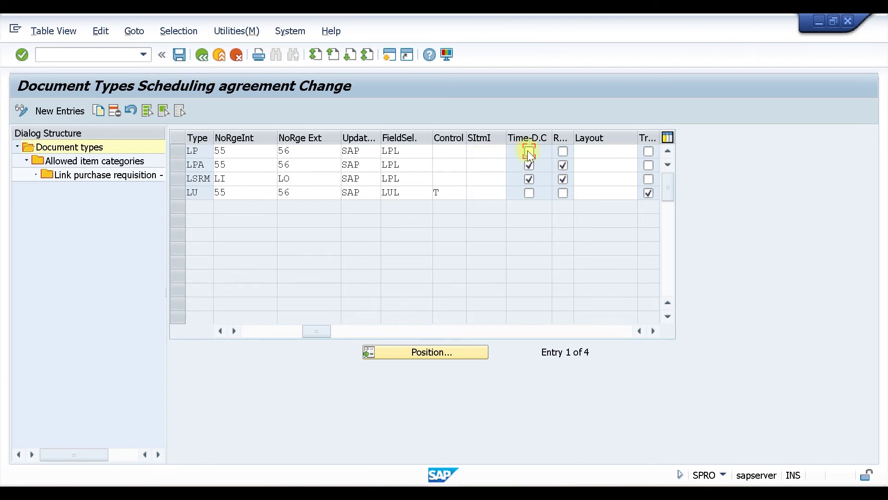
pyautogui.click(202, 55)
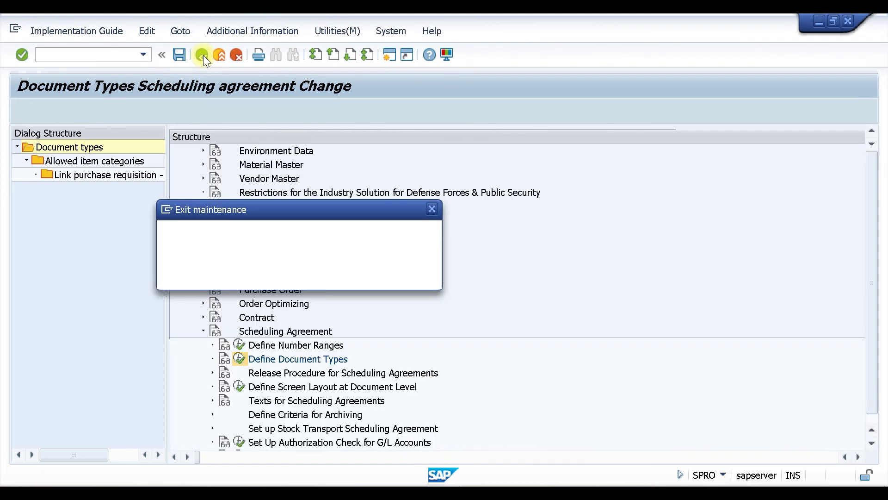
pyautogui.click(308, 283)
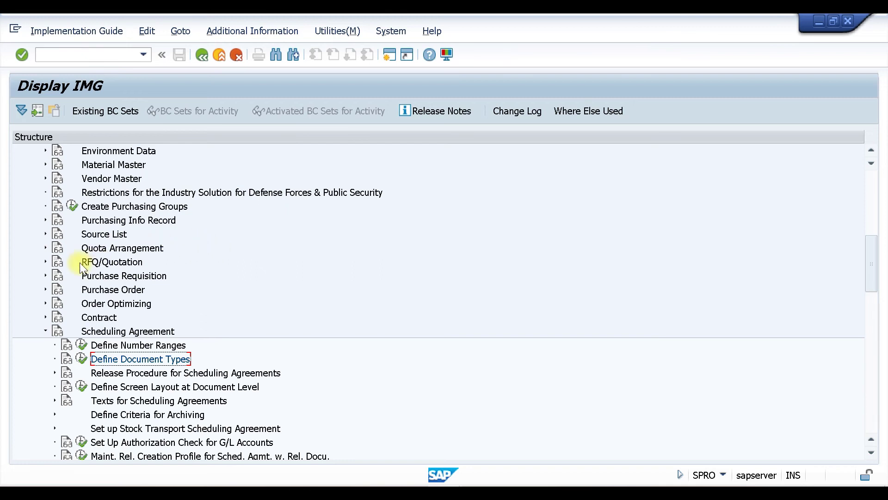
# Open the RFQ/Quotation document types, check their time-dependent conditions column and return to the implementation guide
pyautogui.click(44, 262)
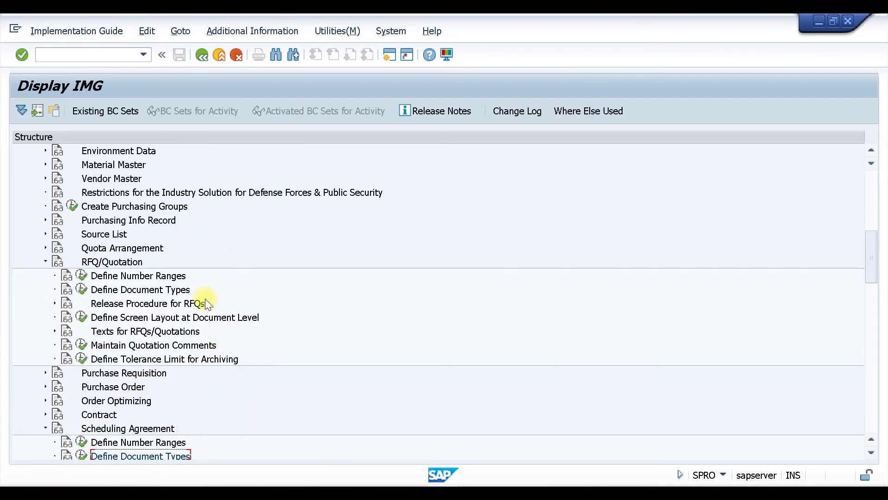
pyautogui.click(81, 290)
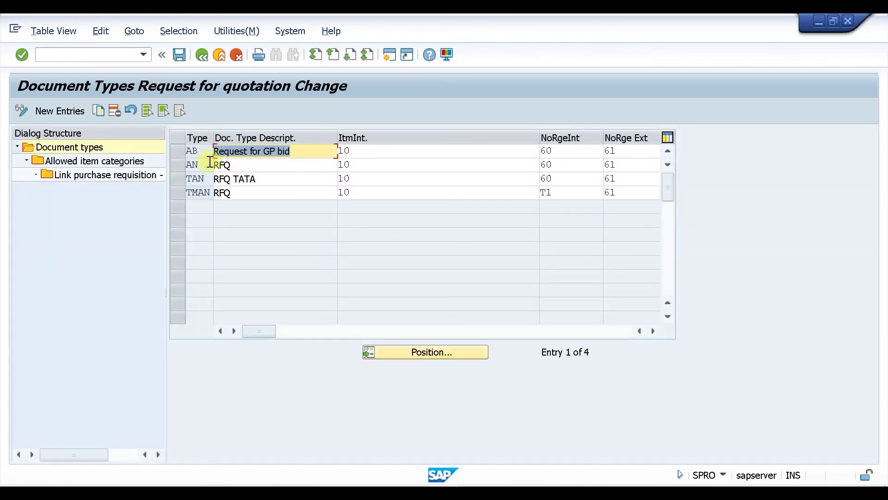
pyautogui.click(654, 329)
pyautogui.click(654, 329)
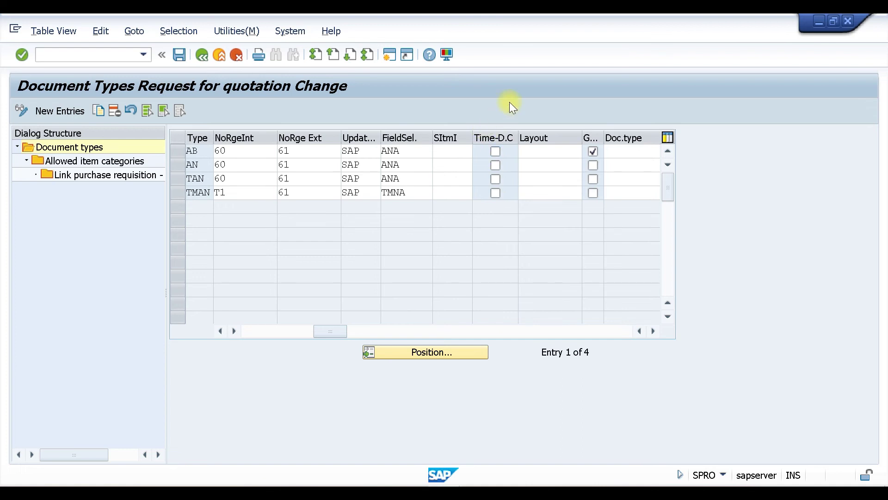
pyautogui.click(202, 55)
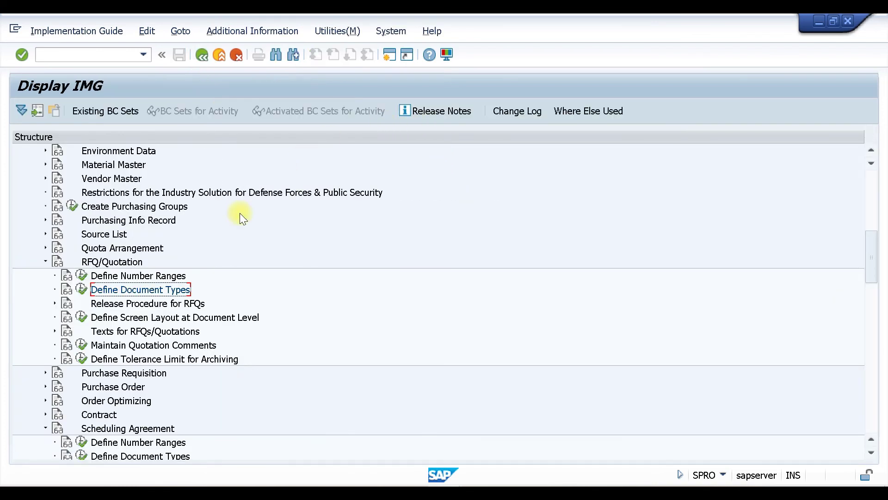
# Collapse RFQ/Quotation and open Define Document Types under Contract
pyautogui.click(46, 261)
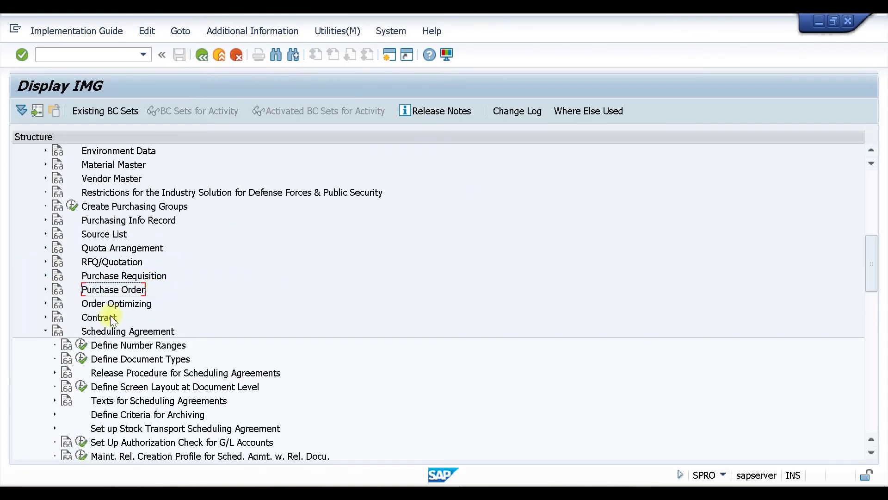
pyautogui.click(45, 316)
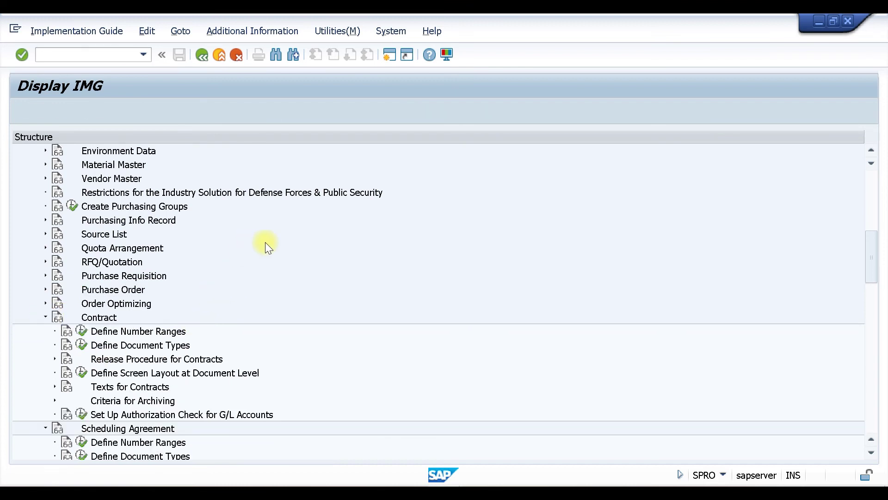
pyautogui.click(82, 332)
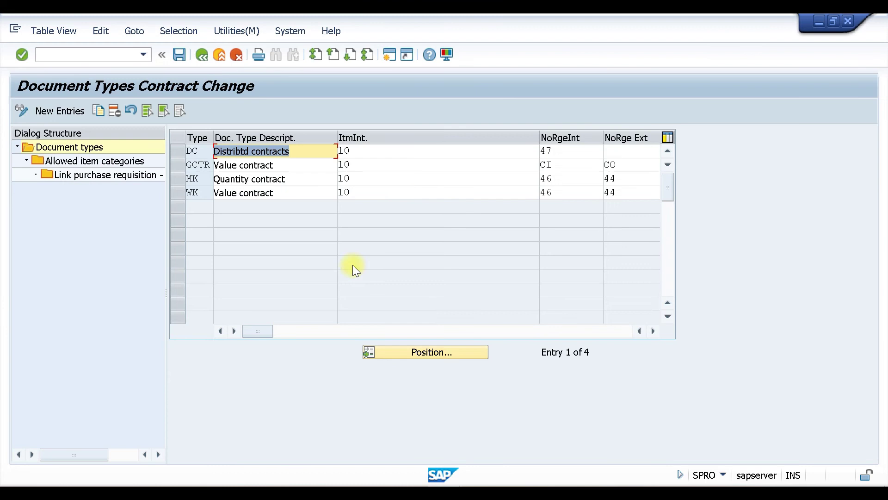
# Examine all columns of the contract document types for a time-dependent conditions setting, and return to the implementation guide
pyautogui.click(396, 330)
pyautogui.moveTo(396, 327); pyautogui.dragTo(187, 340)
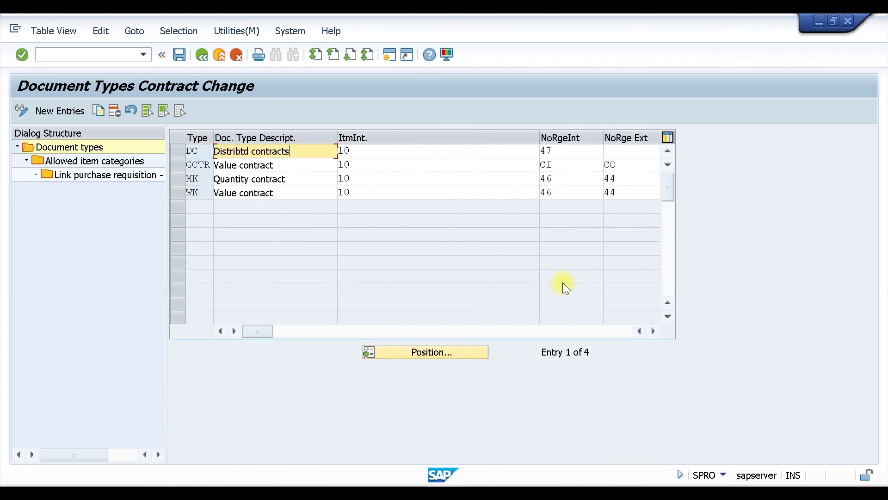
pyautogui.click(652, 331)
pyautogui.click(652, 331)
pyautogui.click(652, 331)
pyautogui.click(652, 331)
pyautogui.click(652, 332)
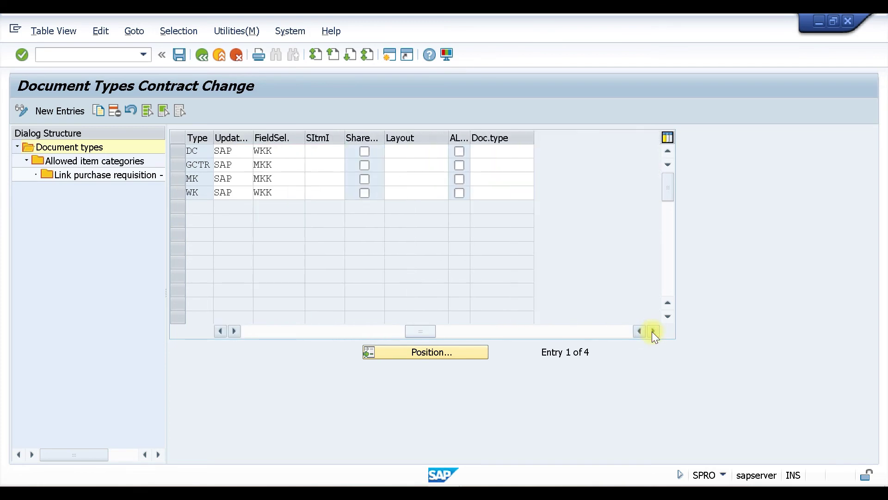
pyautogui.moveTo(414, 331); pyautogui.dragTo(193, 338)
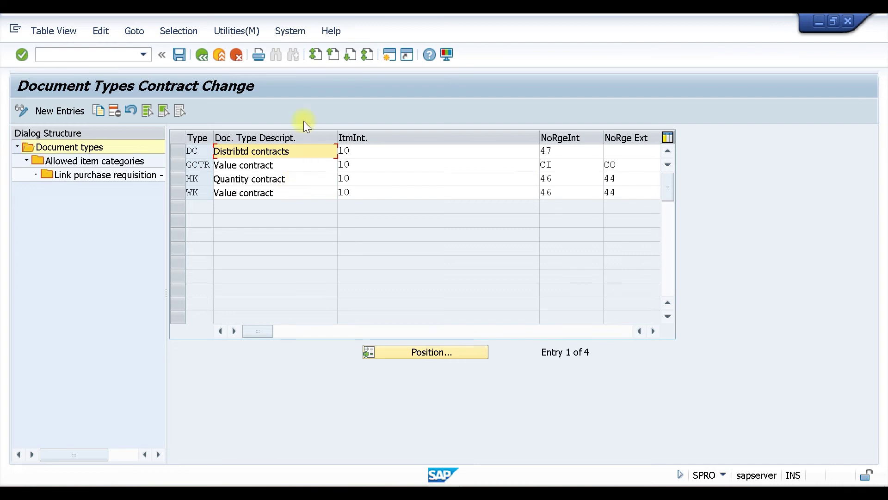
pyautogui.click(202, 55)
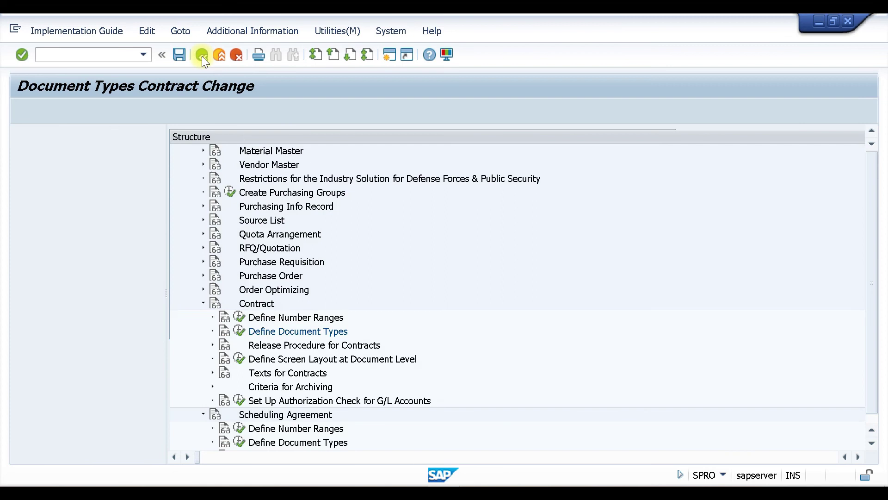
# Open the Purchase Order document types and examine their rows and columns for a time-dependent conditions setting
pyautogui.click(45, 275)
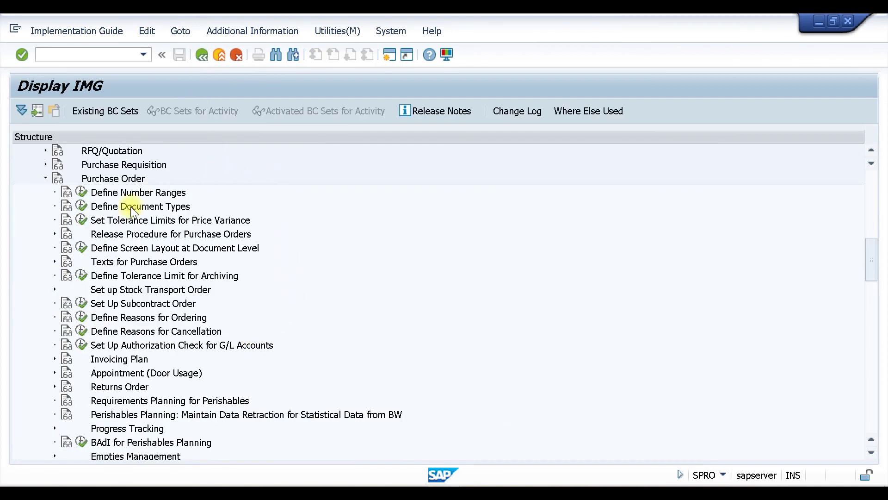
pyautogui.click(81, 206)
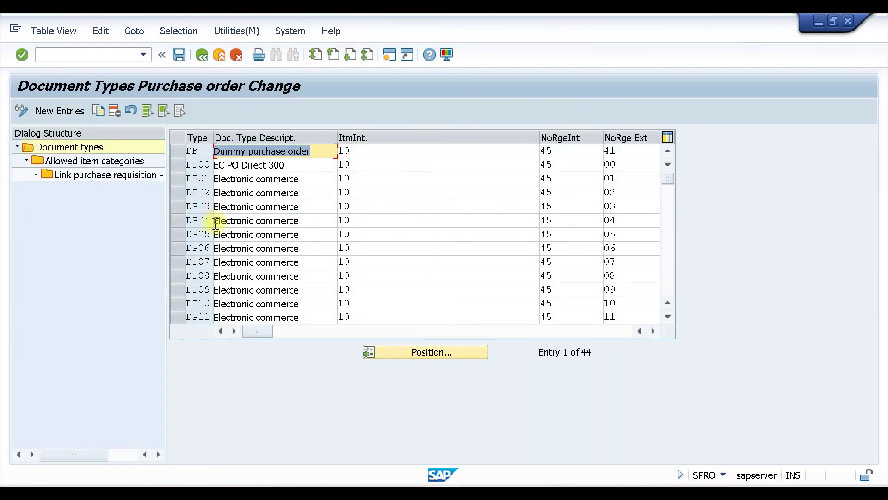
pyautogui.click(669, 317)
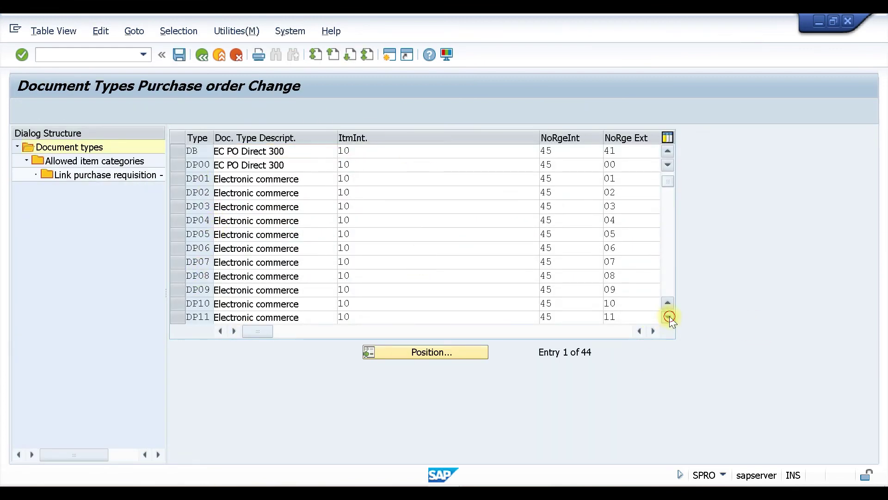
pyautogui.click(668, 317)
pyautogui.click(669, 317)
pyautogui.click(669, 317)
pyautogui.click(668, 316)
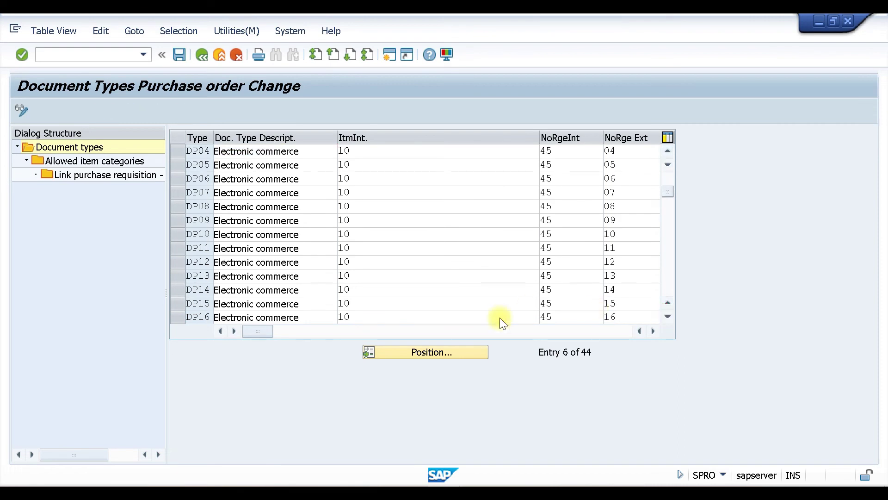
pyautogui.click(668, 317)
pyautogui.click(654, 331)
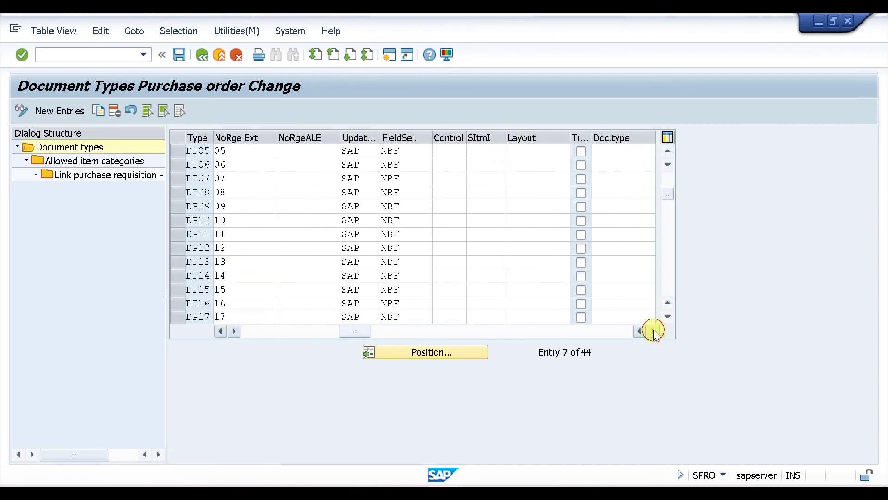
pyautogui.click(653, 331)
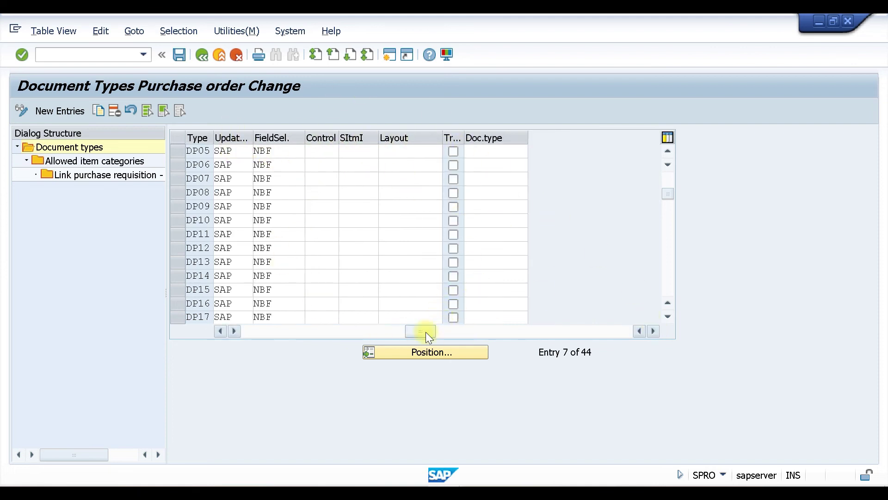
pyautogui.moveTo(425, 331); pyautogui.dragTo(245, 355)
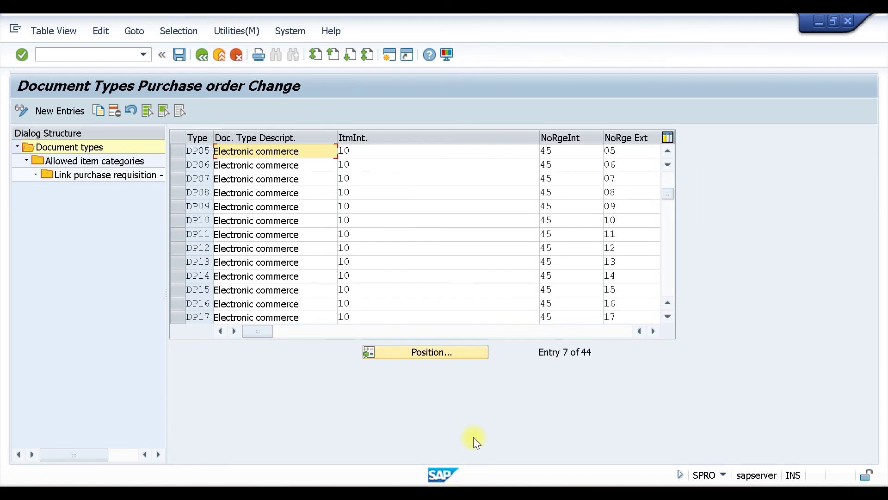
# Switch back to the class-YT document in Word
pyautogui.moveTo(514, 493)
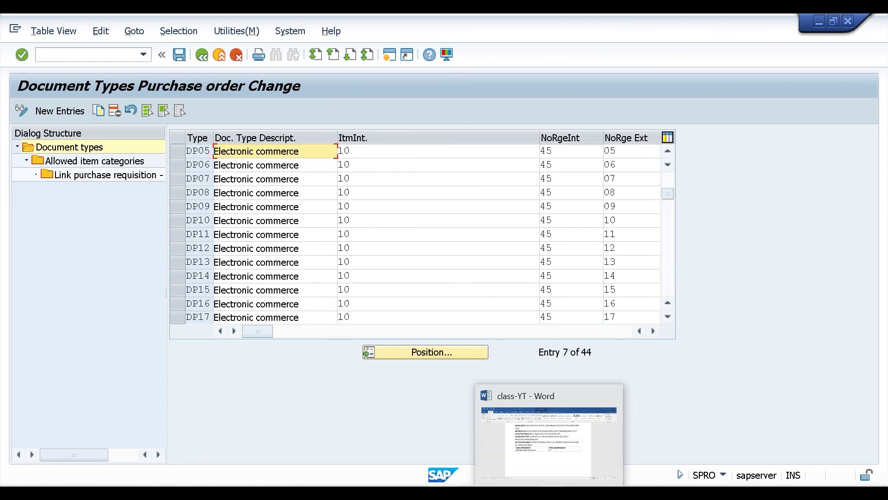
pyautogui.click(548, 440)
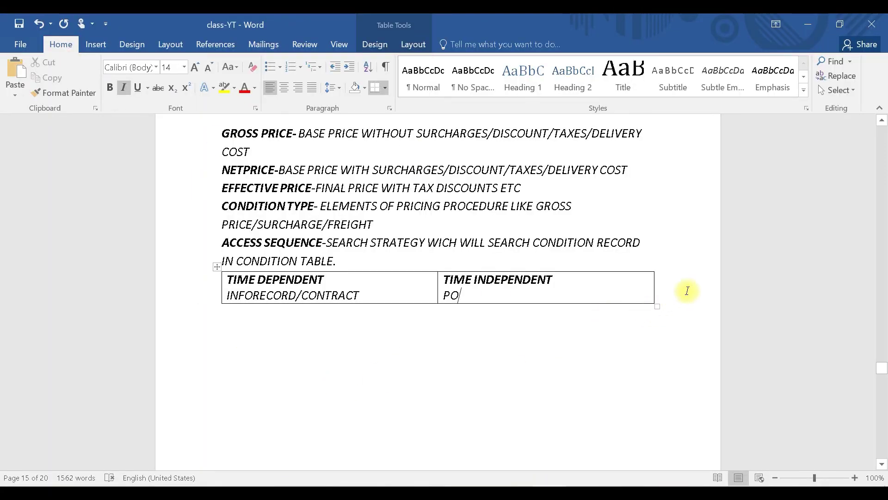
pyautogui.click(675, 293)
pyautogui.press('Return')
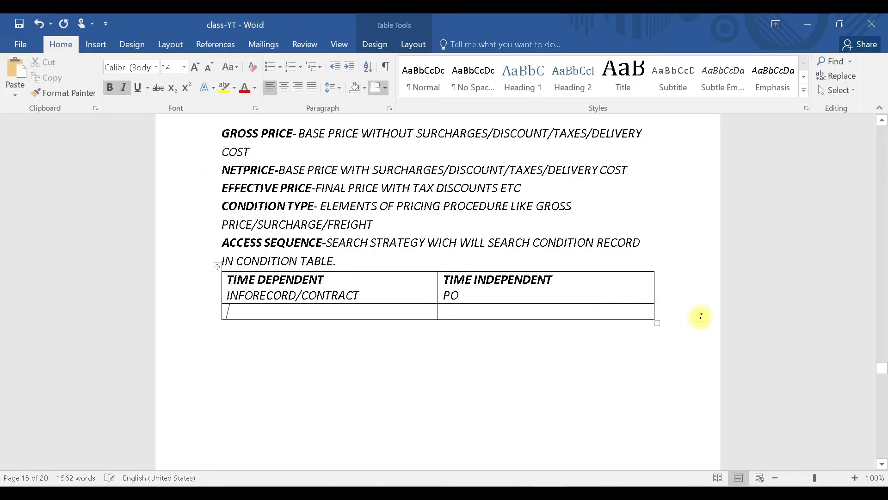
pyautogui.hotkey('ctrl', 'z')
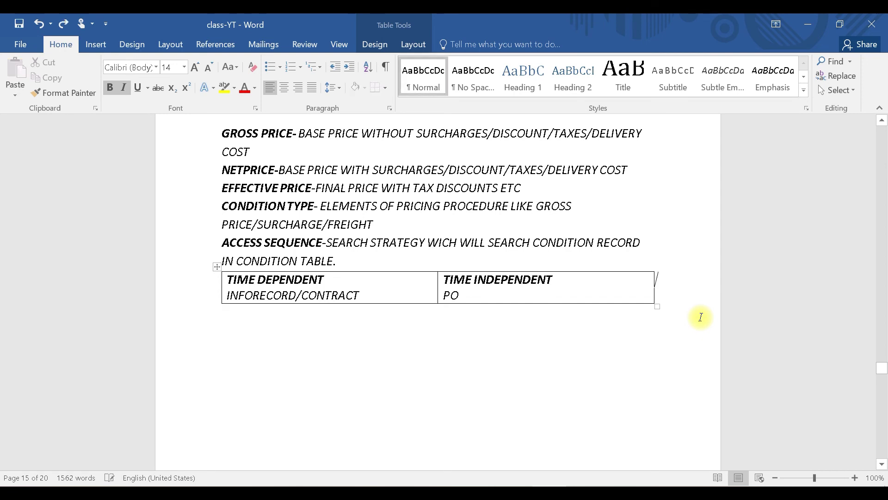
# Add the line "EXAMPLE-" below the time dependent and time independent table
pyautogui.click(234, 319)
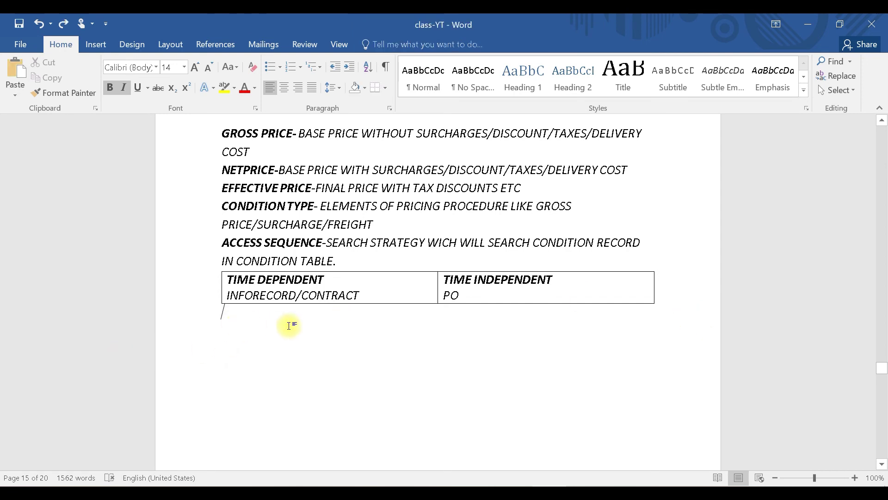
pyautogui.press('BackSpace')
pyautogui.write('EXAMPLE-')
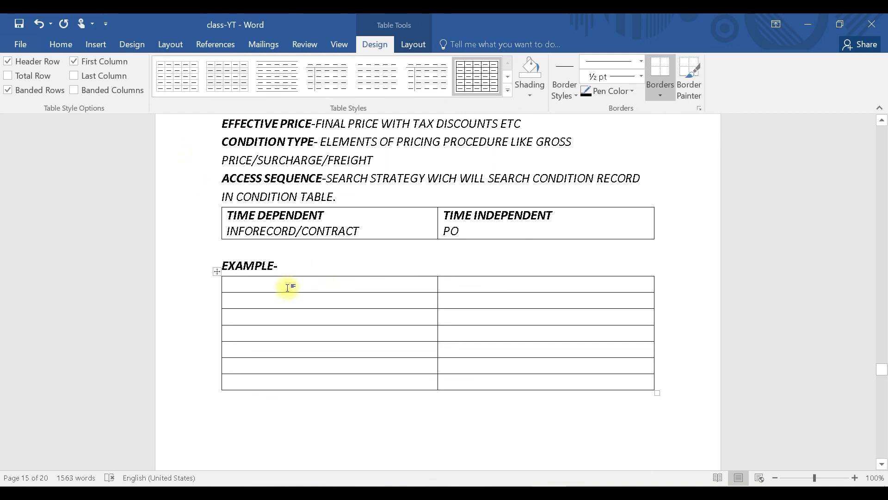
# Fill the first row of the example table with "GROSS PRICE" and the value 100
pyautogui.write('GROSS PRICE')
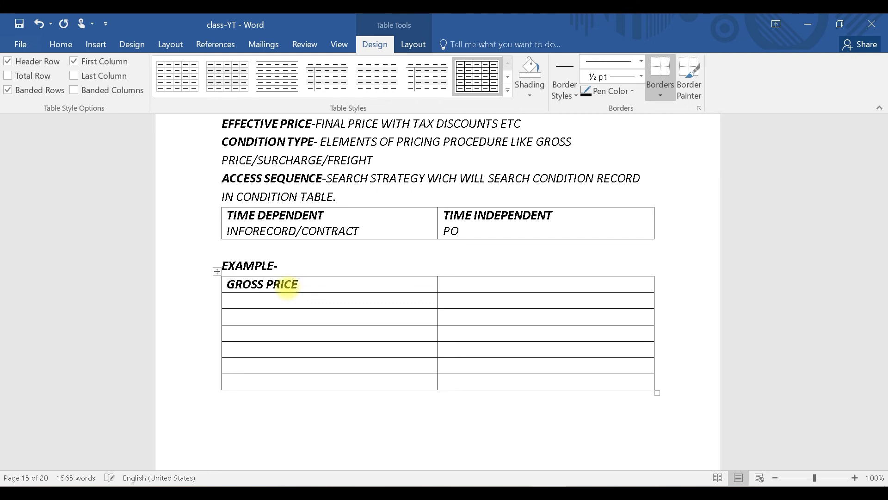
pyautogui.click(472, 282)
pyautogui.write('100')
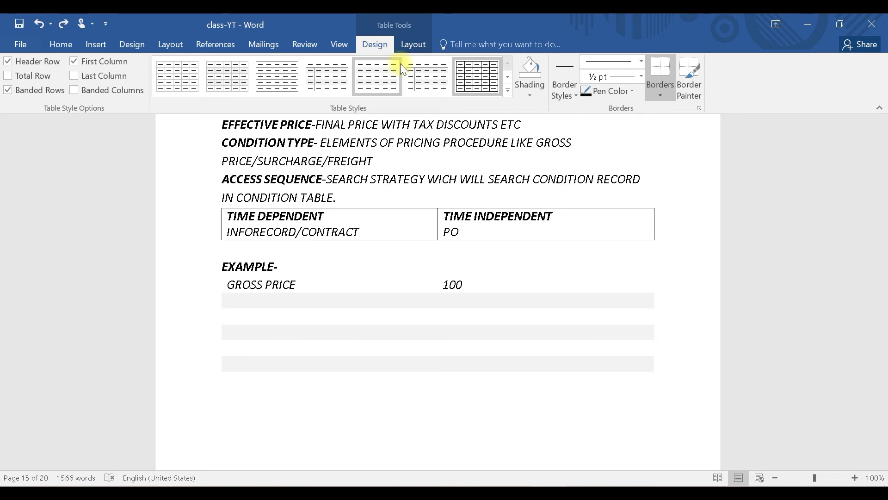
pyautogui.press('Tab')
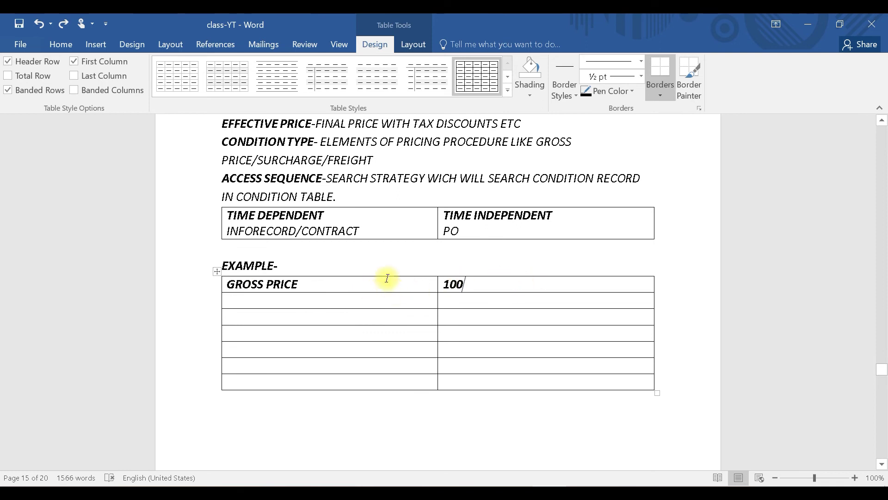
# Fill the second row of the example table with "SURCHARGE" and the value 2
pyautogui.click(322, 299)
pyautogui.write('SURCHAR')
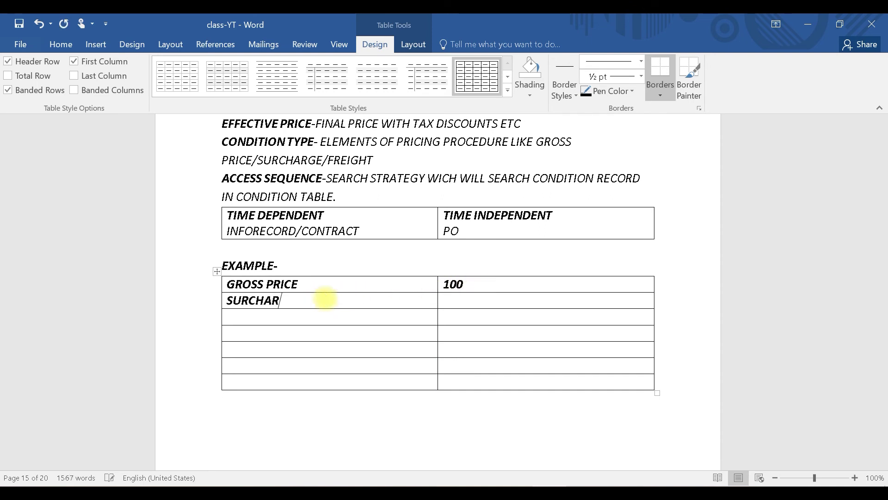
pyautogui.write('GE2')
pyautogui.press('BackSpace')
pyautogui.press('Tab')
pyautogui.write('2')
# Fill the next two rows of the example table with "DISCOUNT" 3 and "subtotal" 99
pyautogui.click(370, 319)
pyautogui.write('DISCOUNT')
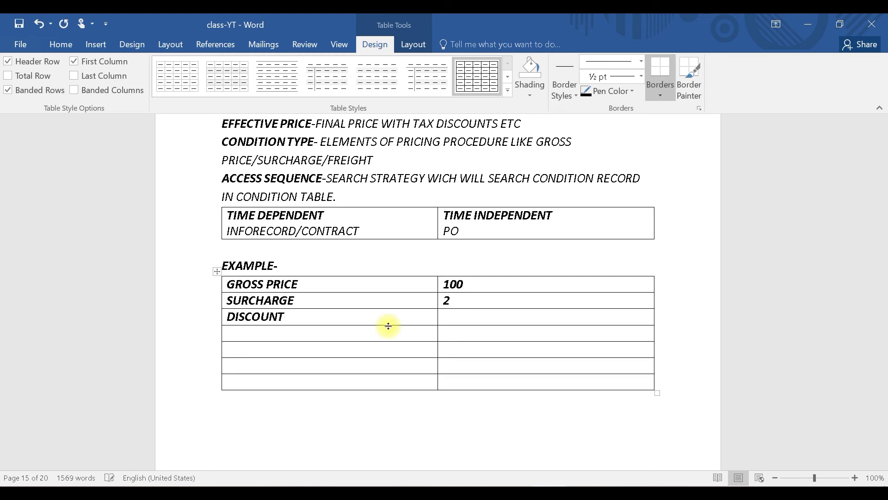
pyautogui.press('Tab')
pyautogui.write('3')
pyautogui.click(371, 332)
pyautogui.write('subtotal')
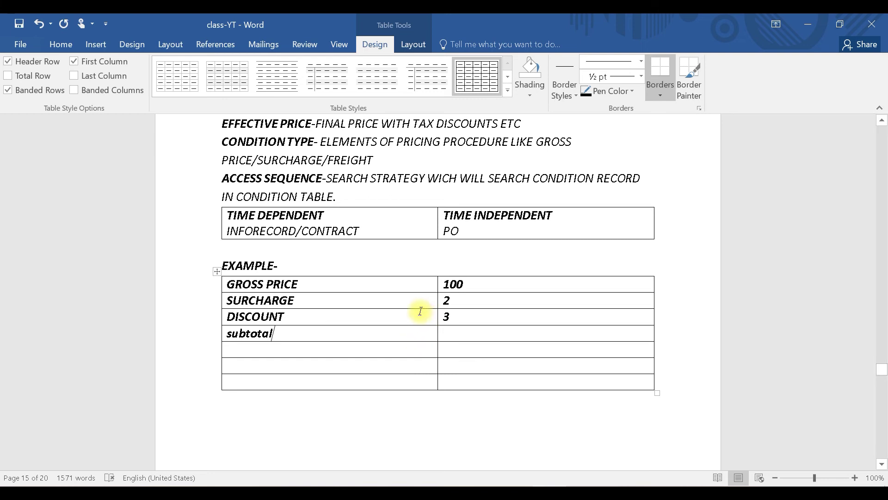
pyautogui.click(467, 334)
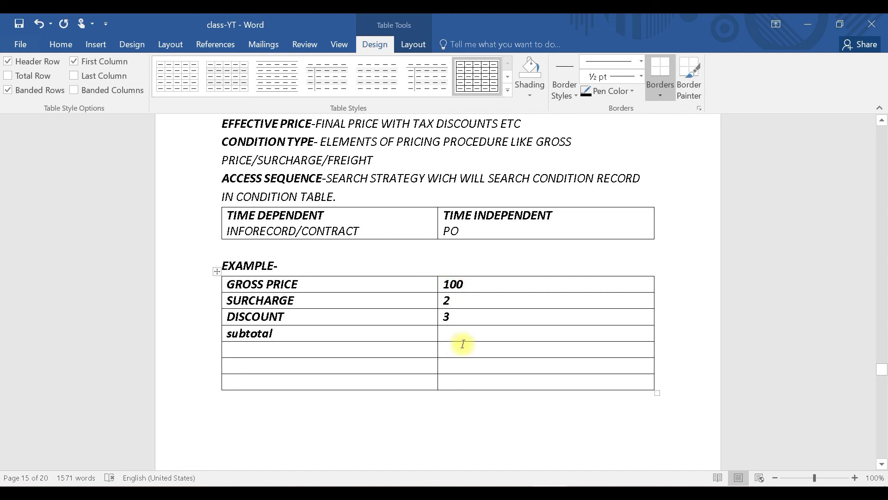
pyautogui.write('99')
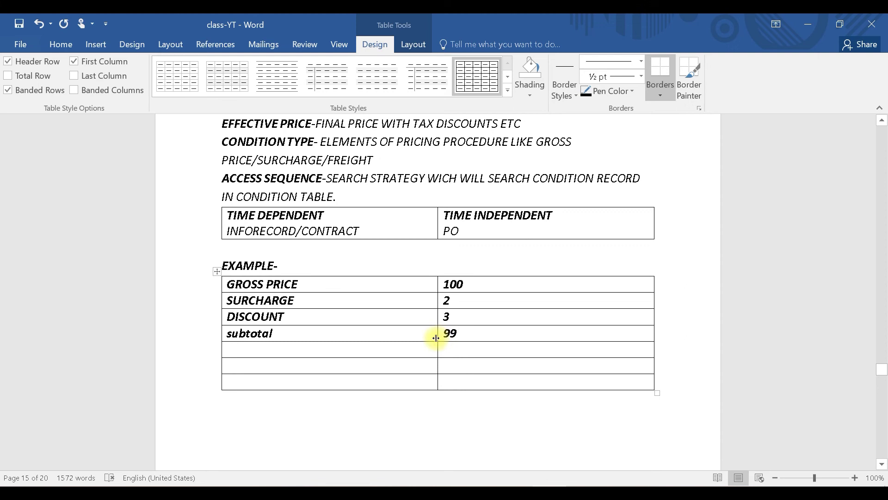
# Fill the row below the subtotal with "TAXES" and the value 2%
pyautogui.click(397, 349)
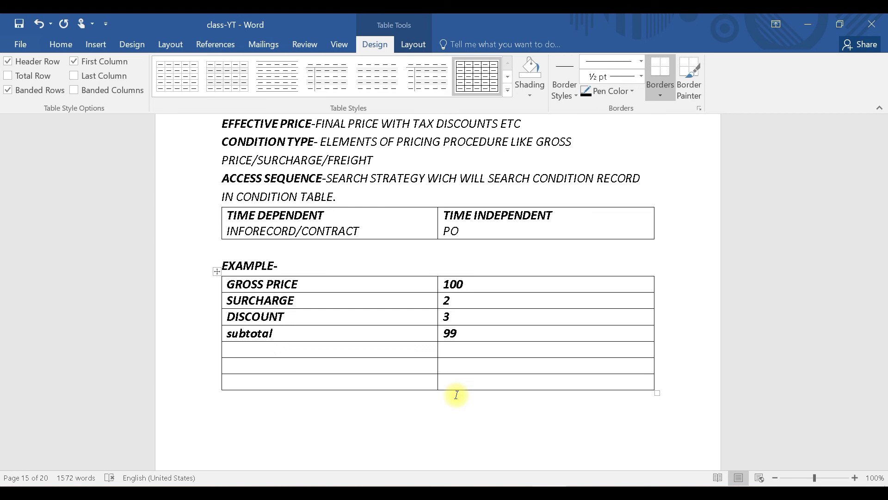
pyautogui.write('TAXES')
pyautogui.click(474, 347)
pyautogui.write('2')
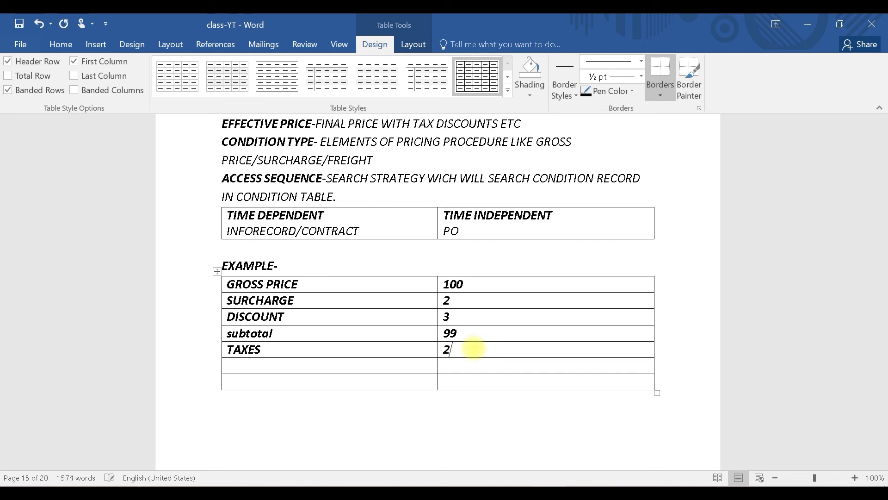
pyautogui.write('%')
# Fill the row below the taxes with "DELIVERY CHARGE" and the value 3
pyautogui.click(371, 366)
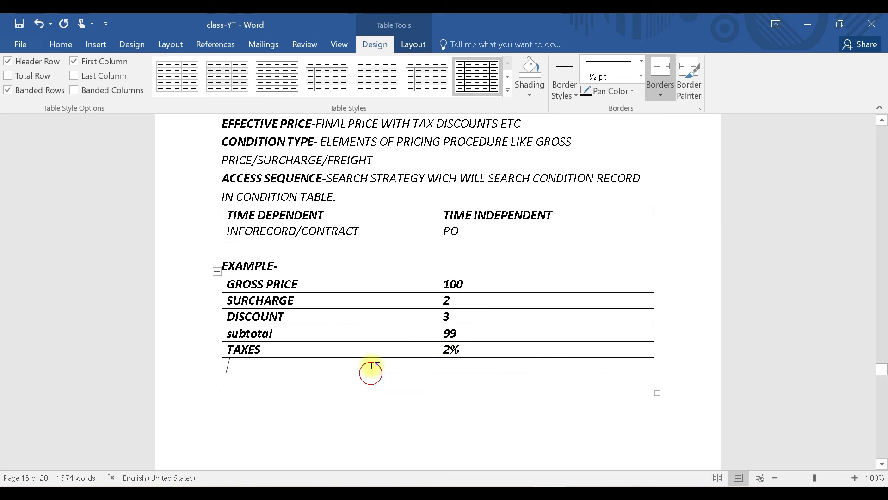
pyautogui.write('DELIBE')
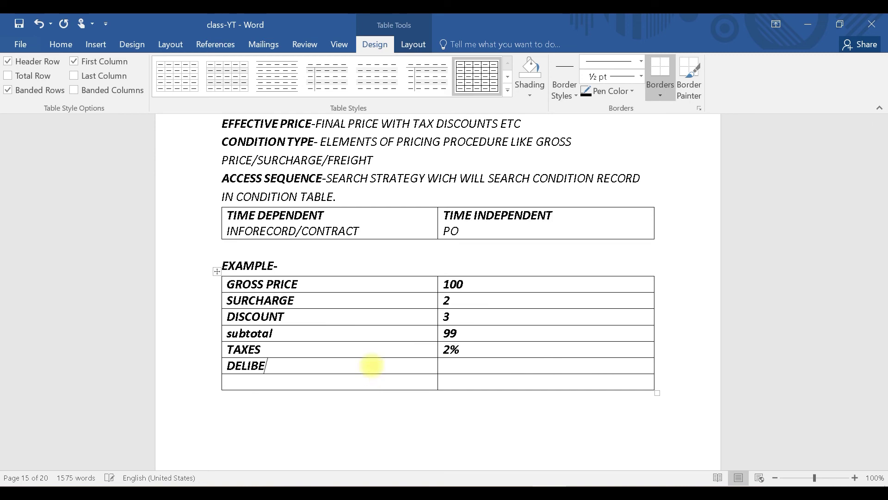
pyautogui.press('BackSpace')
pyautogui.press('BackSpace')
pyautogui.write('VERY CHARGE')
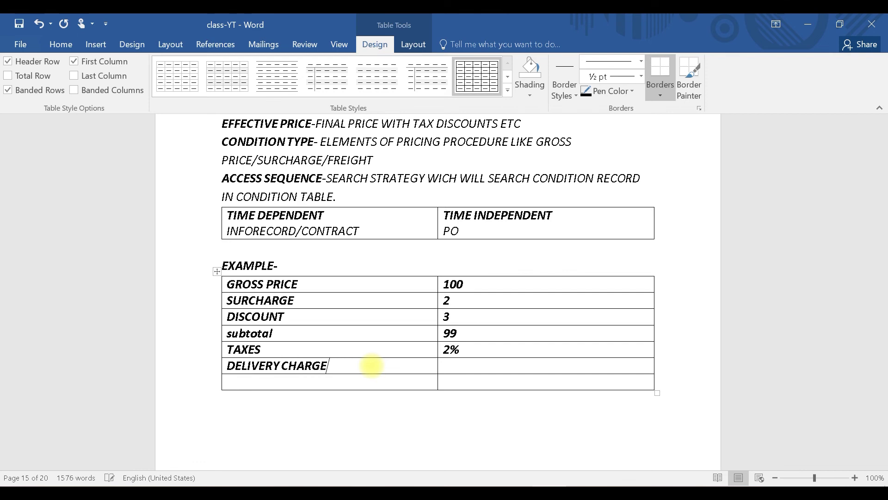
pyautogui.click(453, 364)
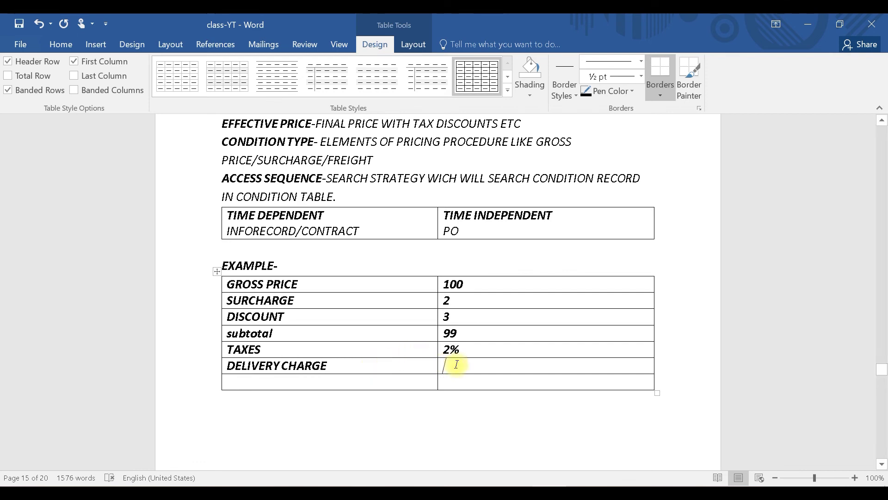
pyautogui.write('3')
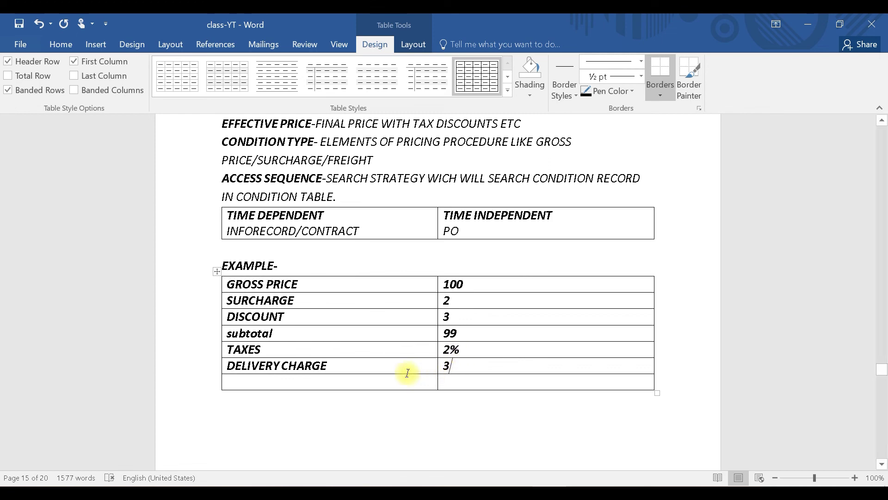
# Label the last row of the example table "NETPRICE"
pyautogui.click(389, 385)
pyautogui.write('N')
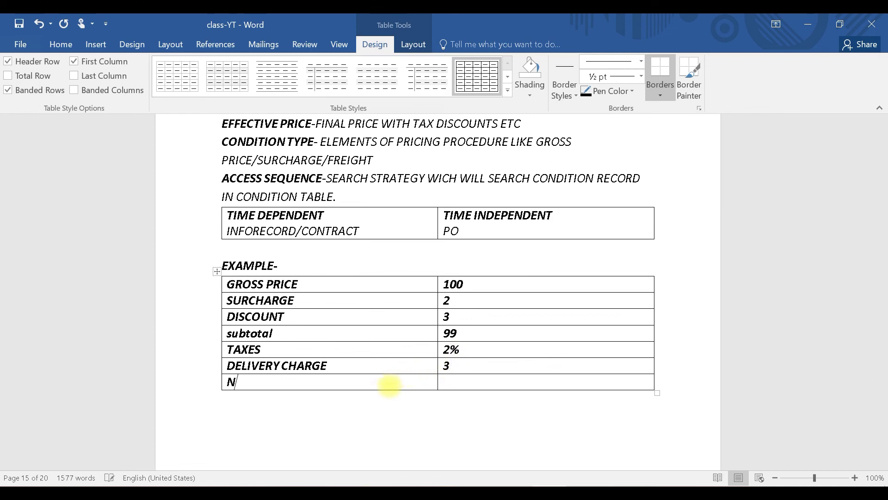
pyautogui.write('ETPRICE')
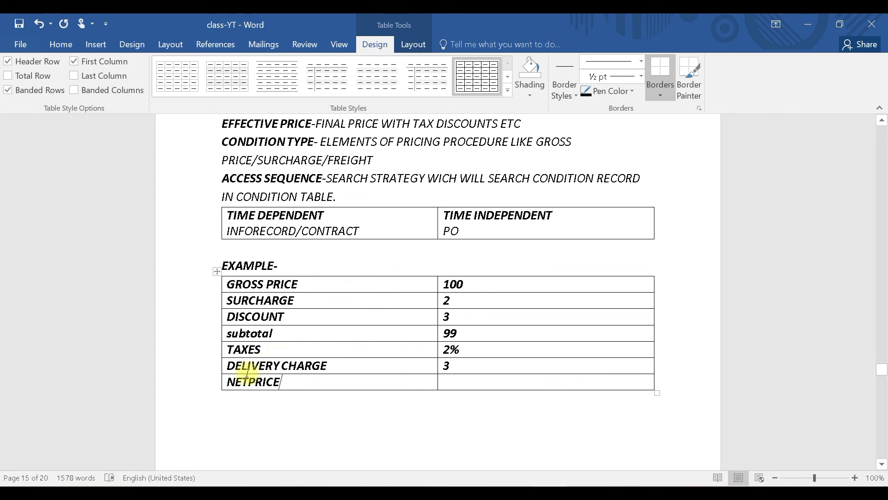
pyautogui.click(463, 335)
pyautogui.doubleClick(463, 335)
pyautogui.click(470, 351)
pyautogui.moveTo(470, 350); pyautogui.dragTo(436, 346)
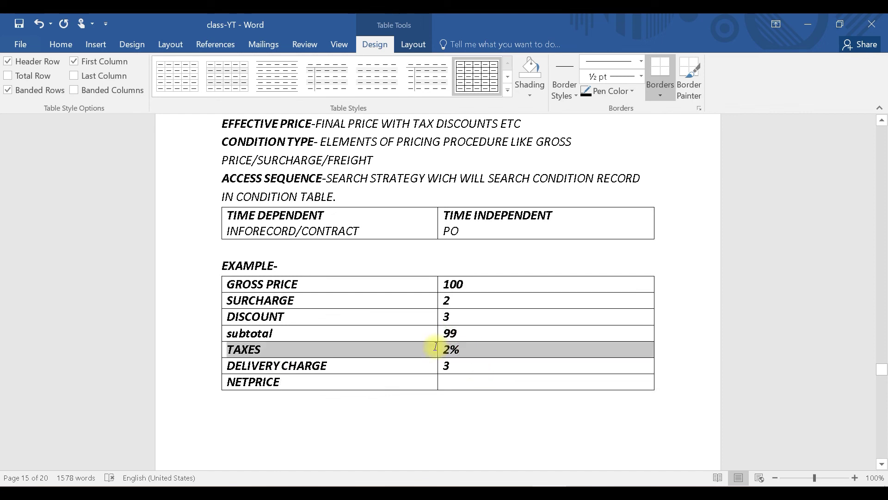
pyautogui.click(442, 349)
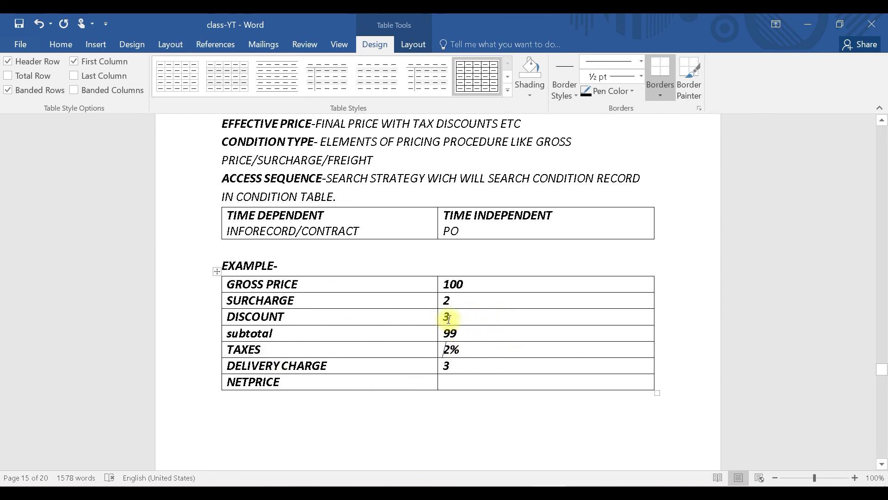
pyautogui.doubleClick(450, 349)
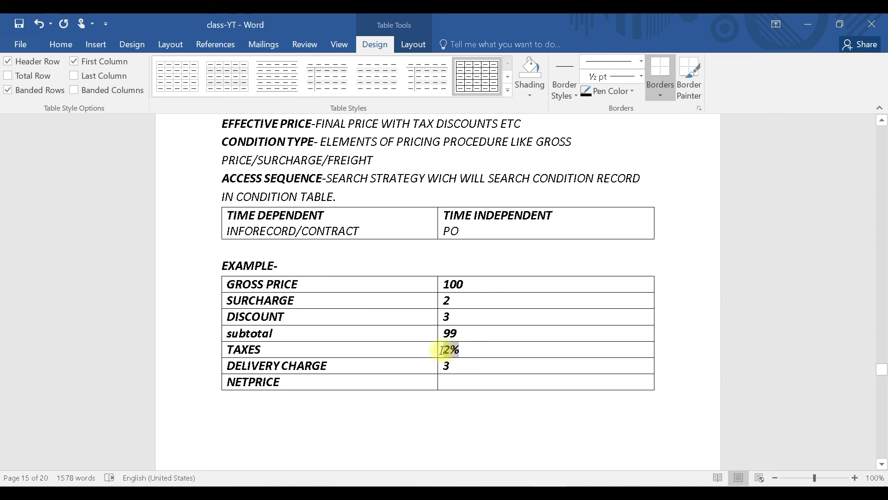
pyautogui.click(476, 348)
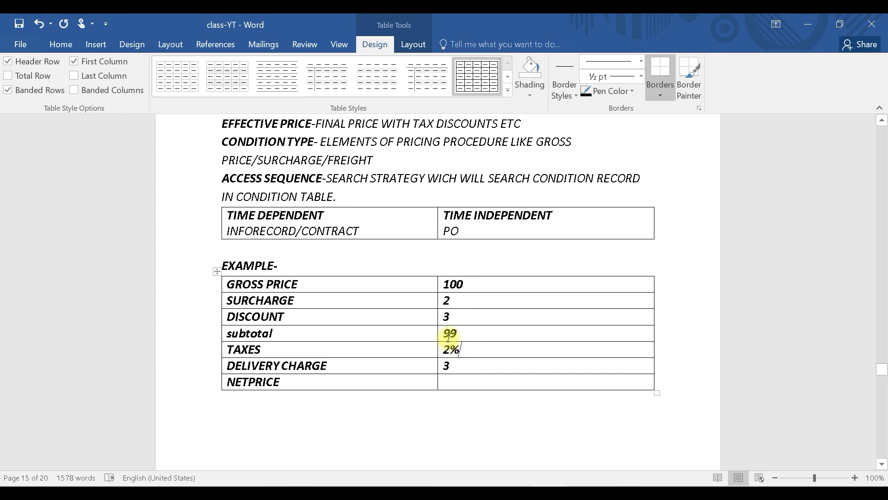
# Enter 103.98 as the value in the NETPRICE row
pyautogui.click(453, 383)
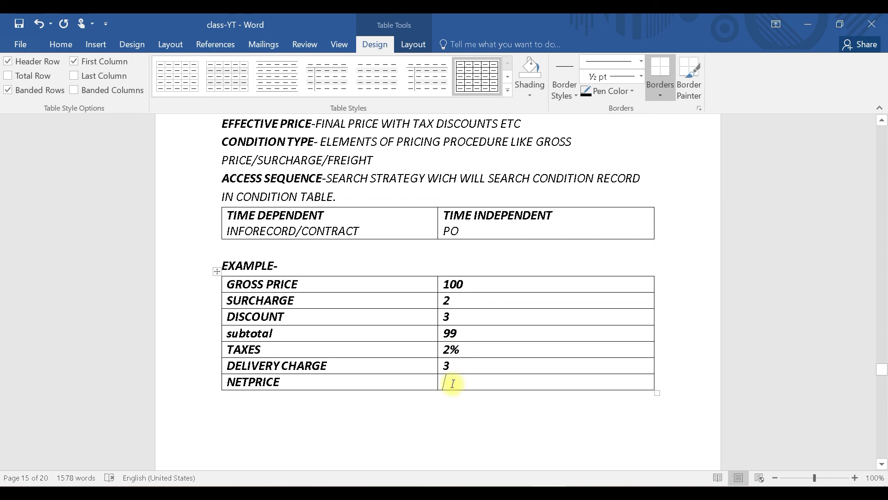
pyautogui.write('10')
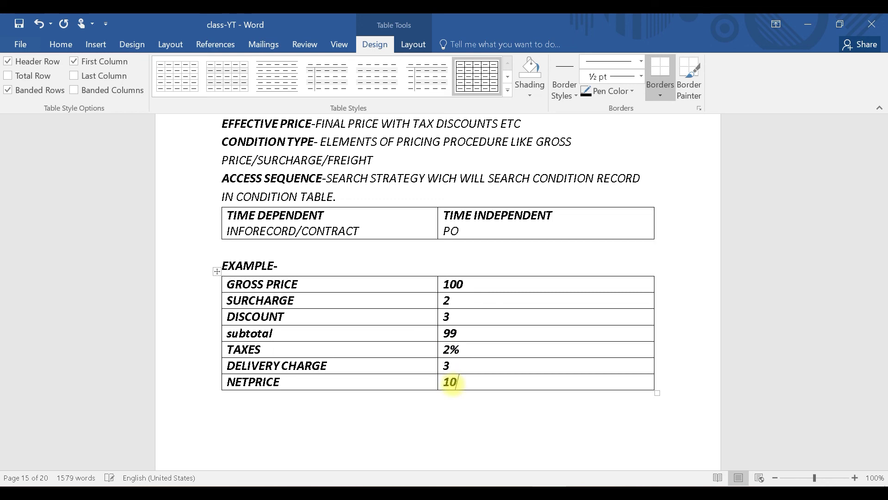
pyautogui.write('3/98')
pyautogui.press('BackSpace')
pyautogui.press('BackSpace')
pyautogui.press('BackSpace')
pyautogui.write('.98')
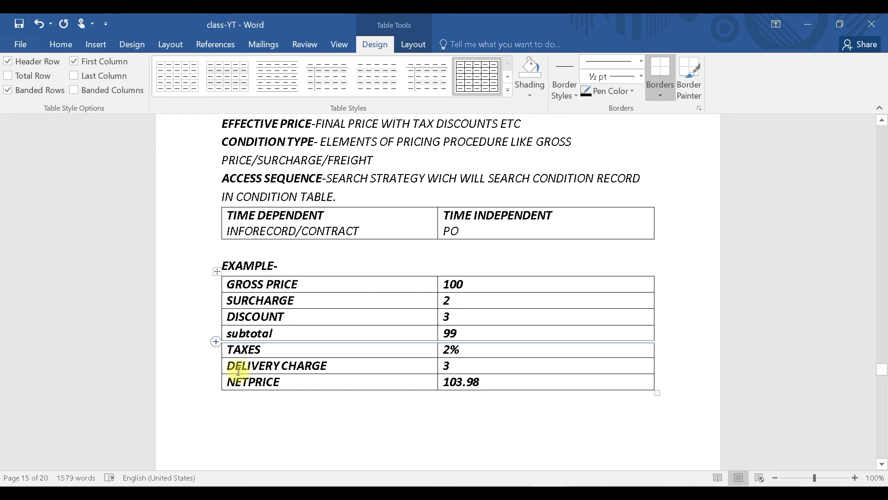
pyautogui.moveTo(234, 388); pyautogui.dragTo(227, 387)
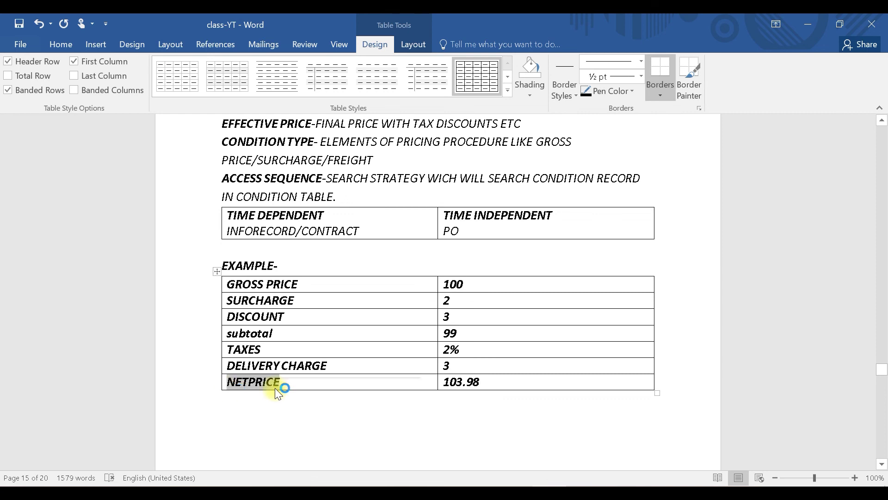
pyautogui.click(481, 382)
pyautogui.moveTo(481, 383); pyautogui.dragTo(445, 382)
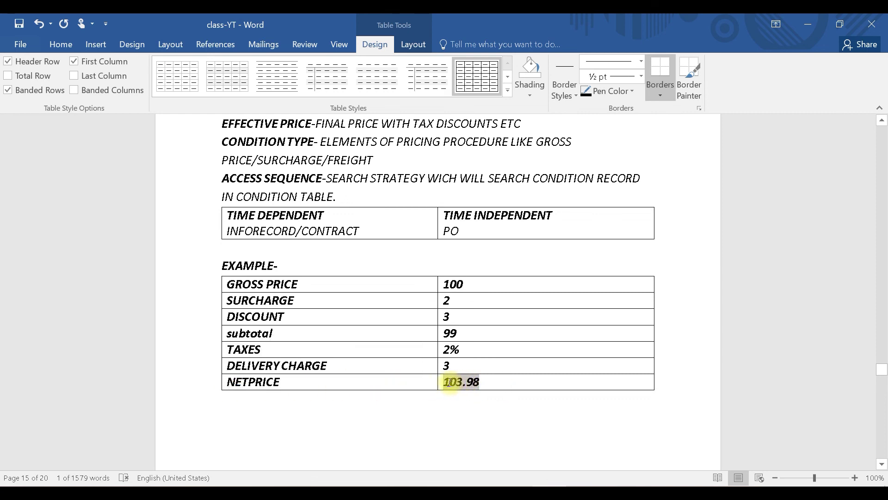
pyautogui.click(465, 284)
pyautogui.doubleClick(452, 284)
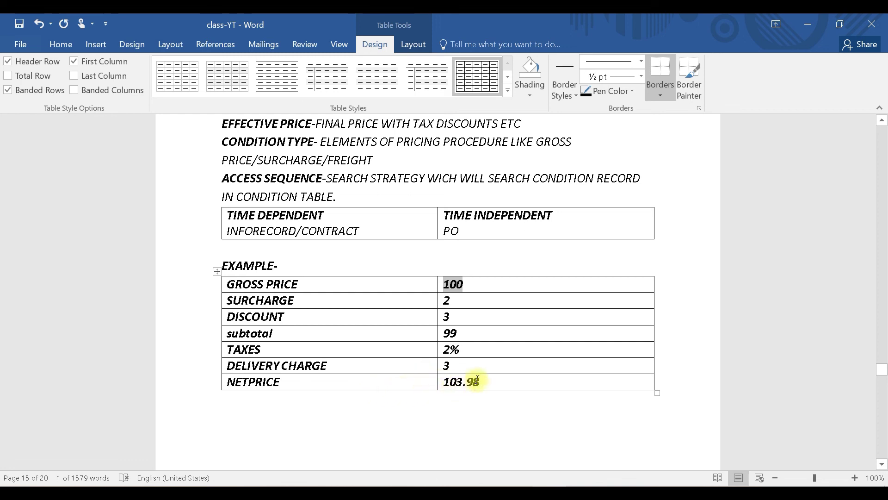
pyautogui.moveTo(484, 381); pyautogui.dragTo(440, 382)
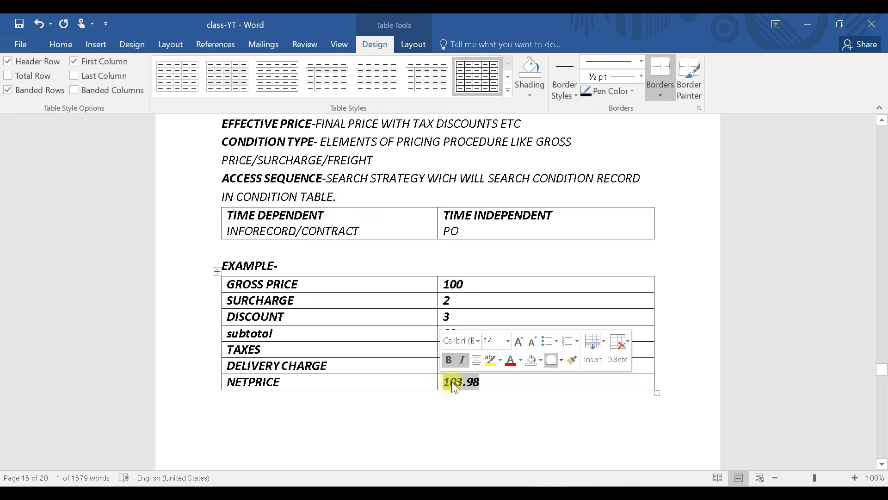